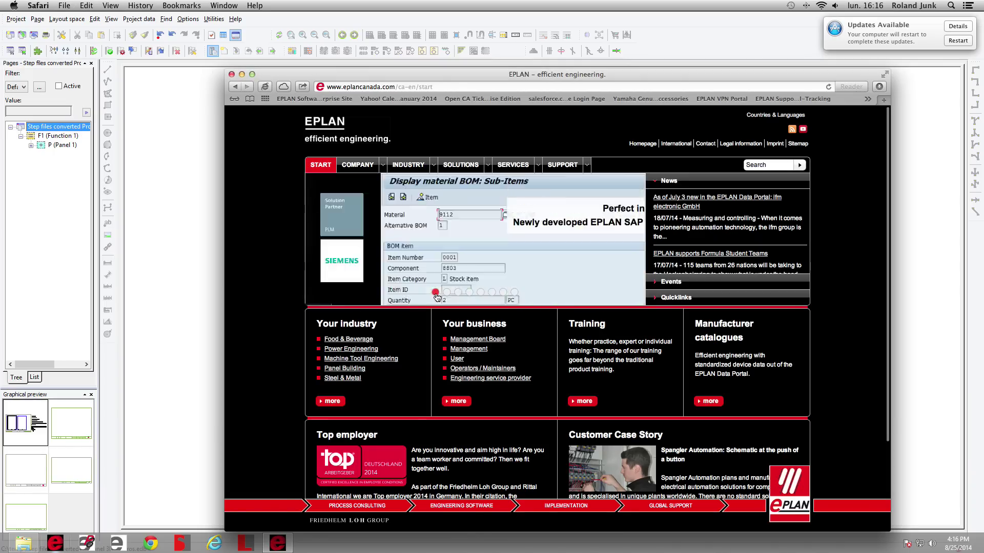
# In the project's Properties, set Type of project to Macro project and confirm.
pyautogui.click(44, 130)
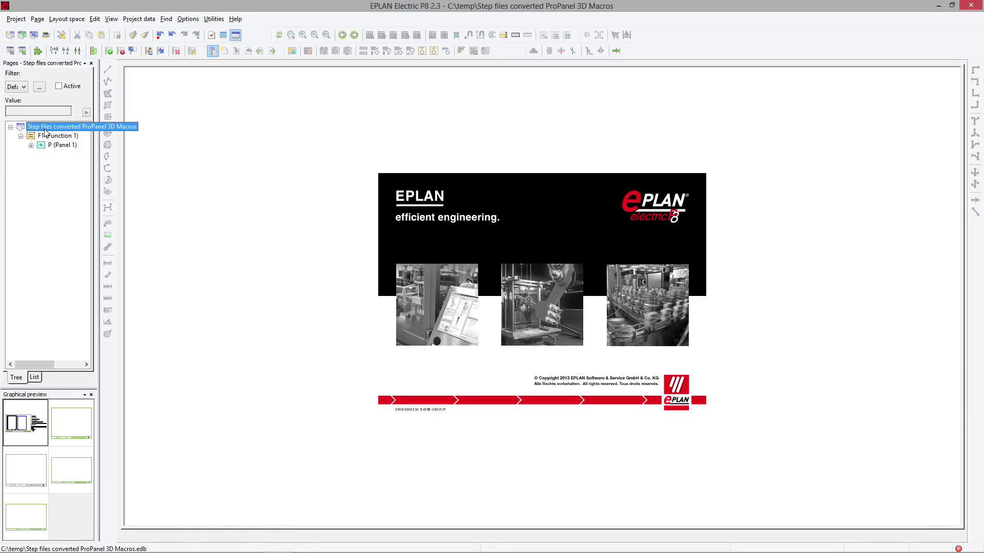
pyautogui.rightClick(44, 131)
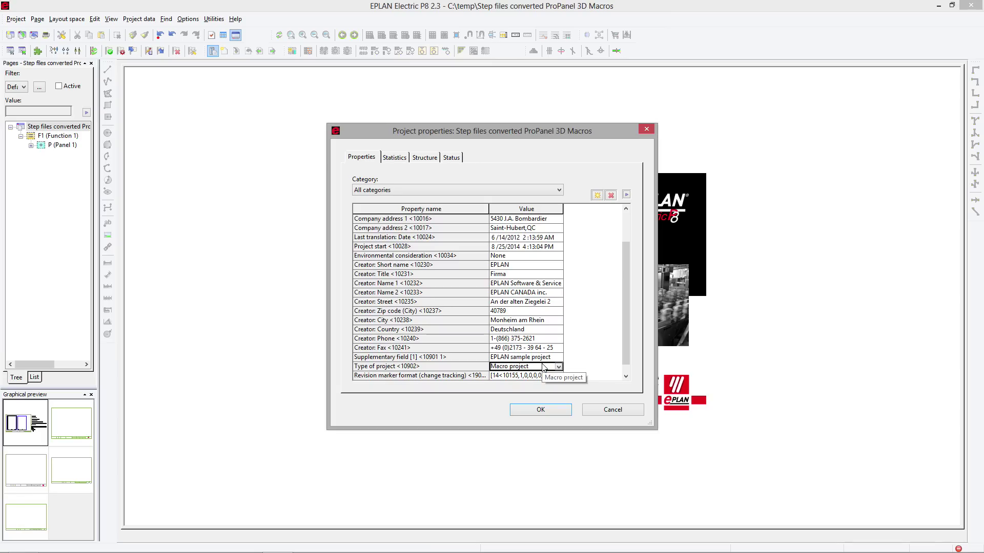
pyautogui.click(439, 365)
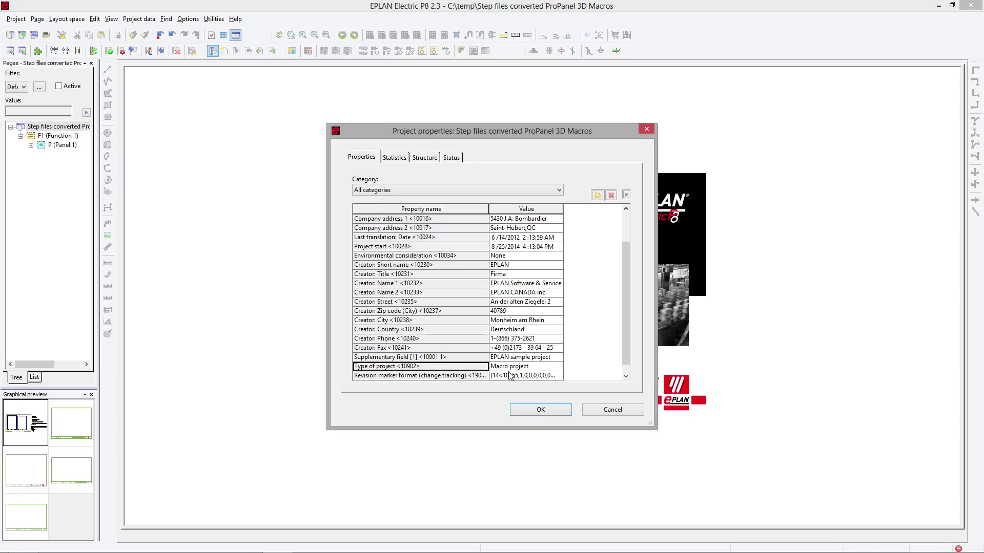
pyautogui.click(552, 368)
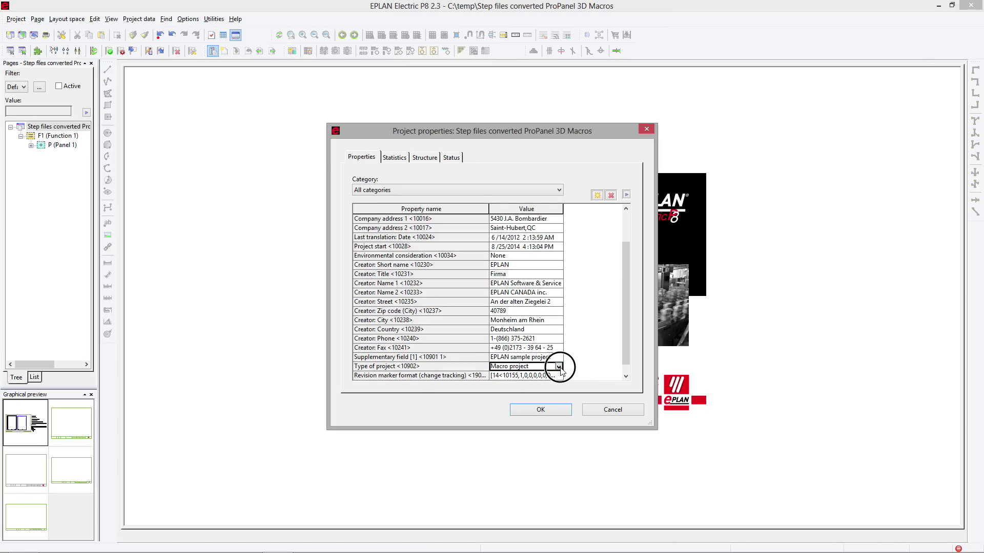
pyautogui.click(556, 368)
pyautogui.click(562, 374)
pyautogui.click(552, 409)
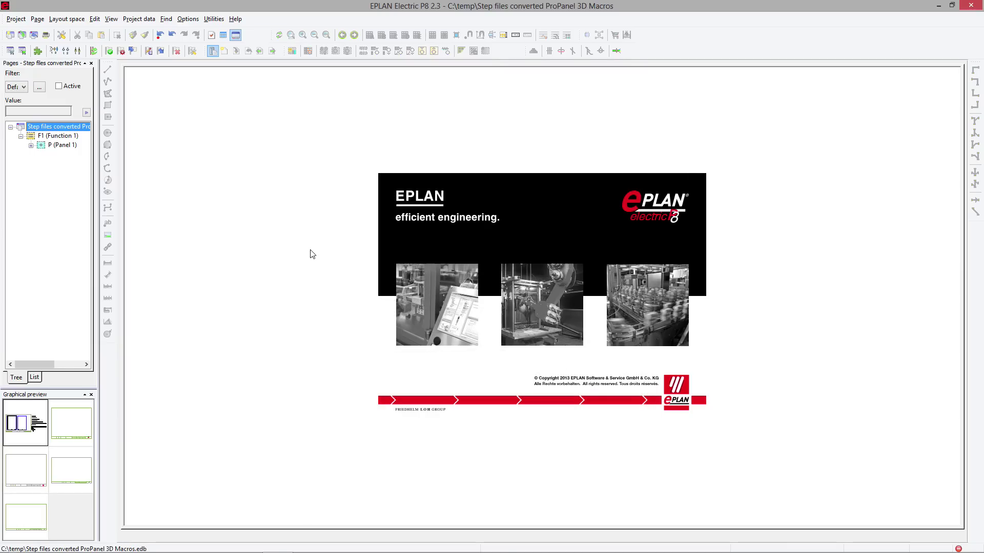
pyautogui.click(123, 48)
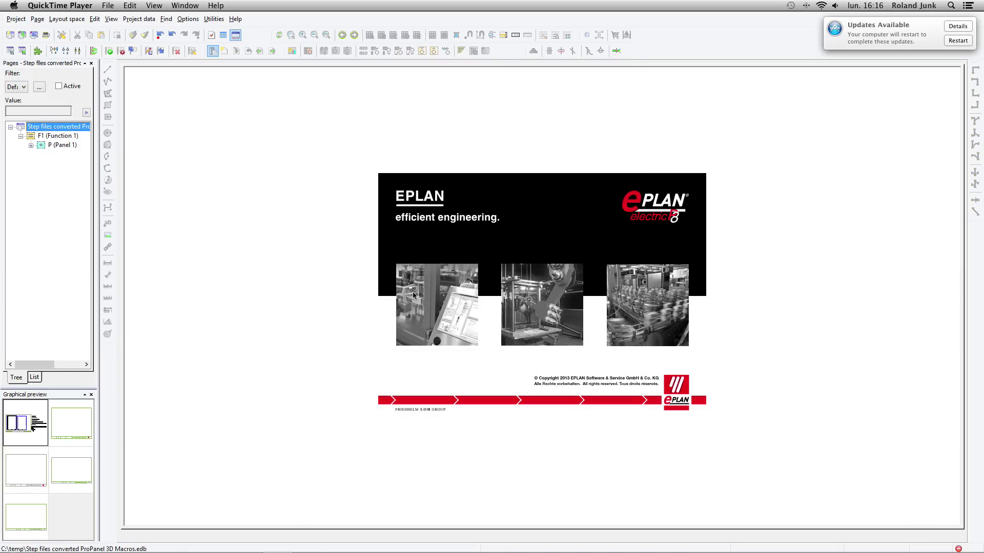
# Choose the ProPanel Design scheme in the Workspace settings and apply it.
pyautogui.click(77, 19)
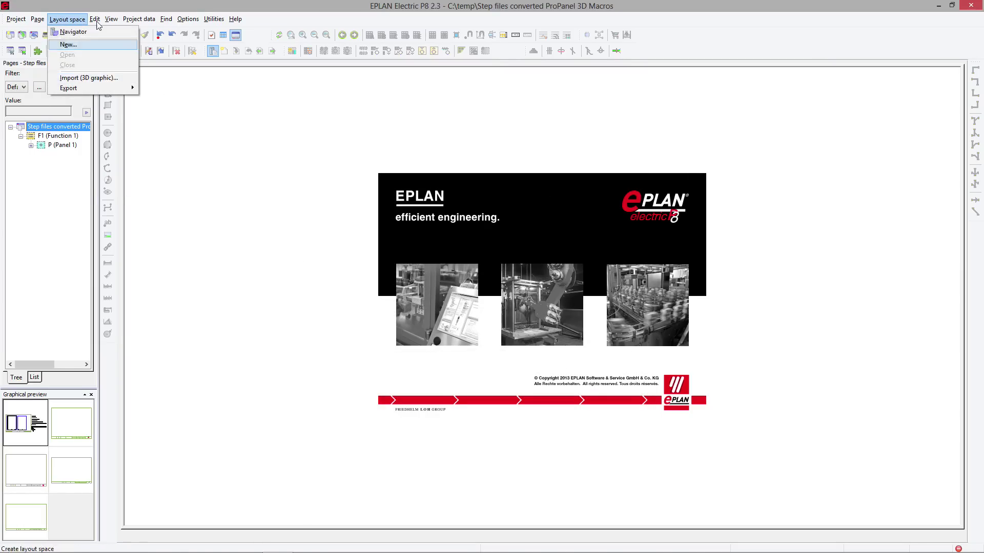
pyautogui.moveTo(125, 24)
pyautogui.click(128, 52)
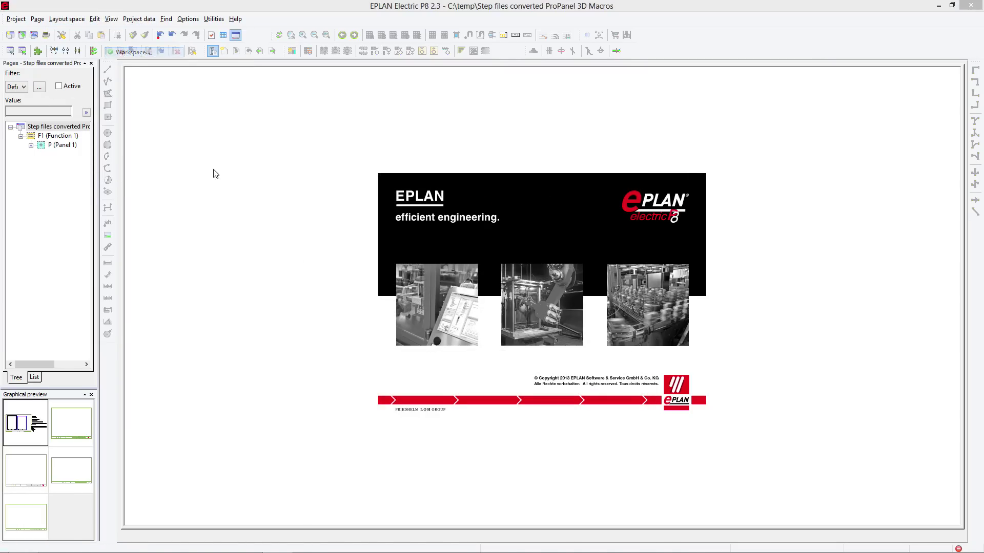
pyautogui.click(344, 231)
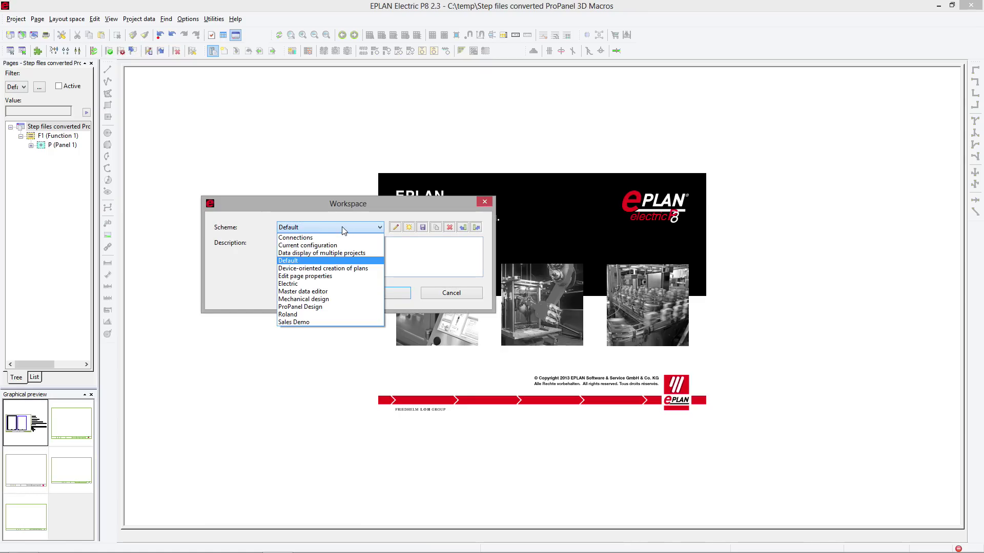
pyautogui.click(302, 308)
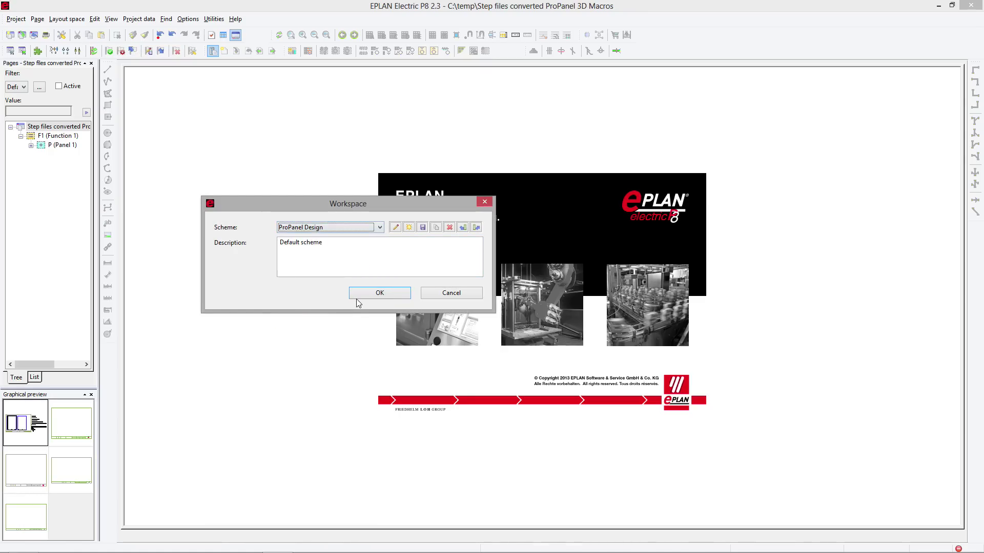
pyautogui.click(370, 296)
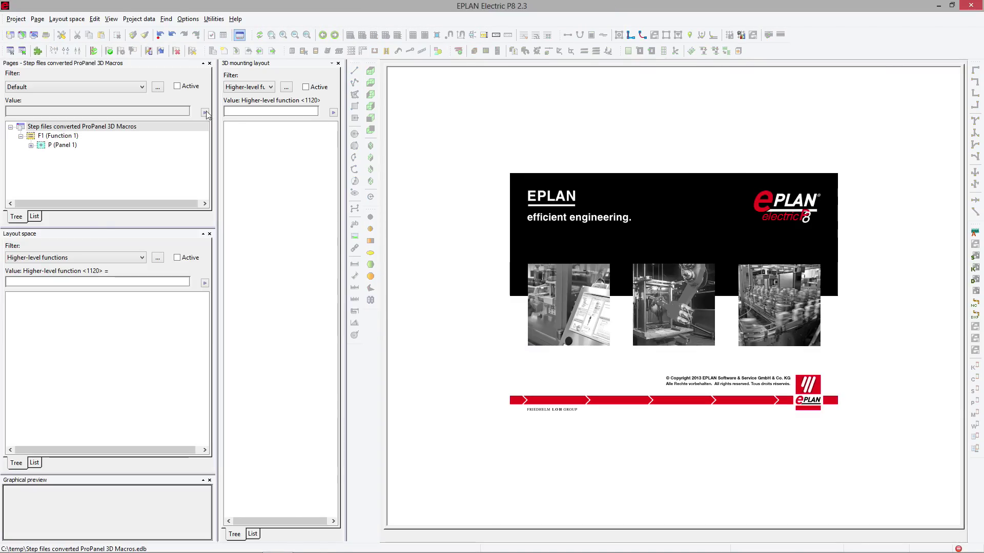
# Start a 3D graphic import and browse to the X: drive's _EPLAN CANADA folder.
pyautogui.click(203, 234)
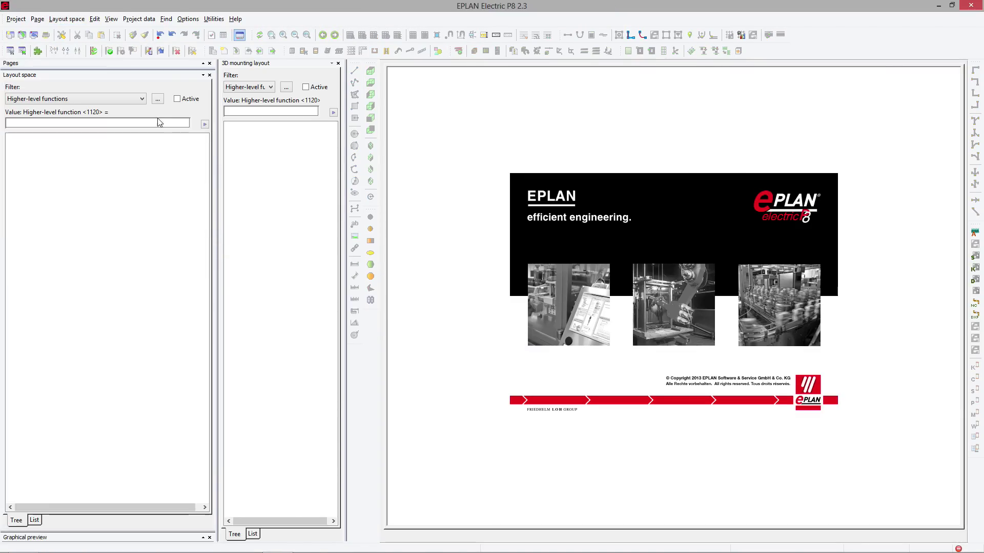
pyautogui.click(66, 19)
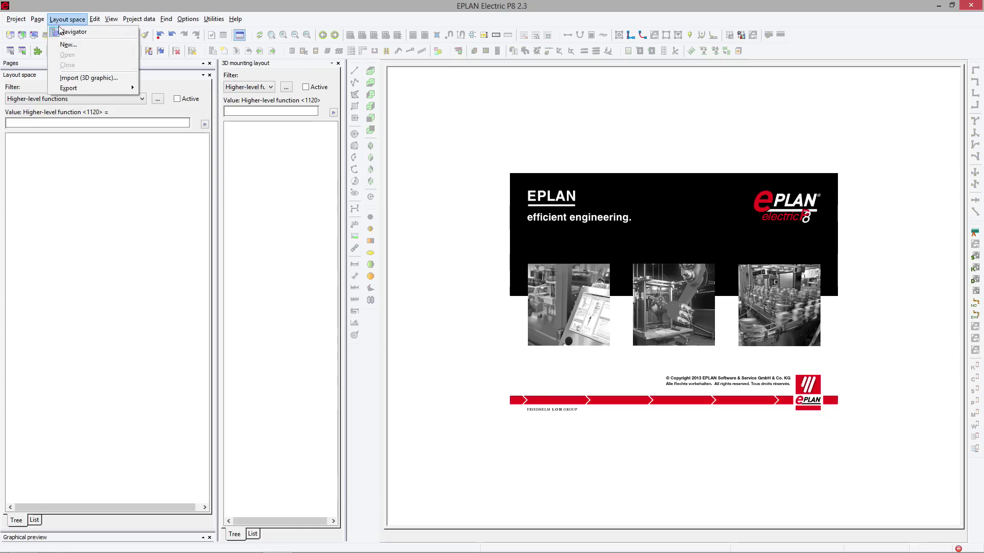
pyautogui.click(87, 78)
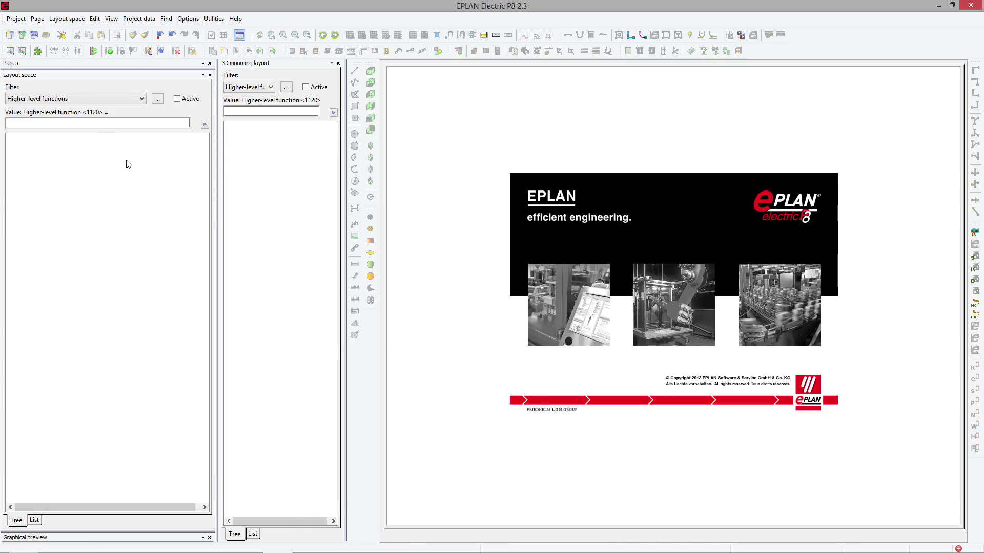
pyautogui.click(336, 76)
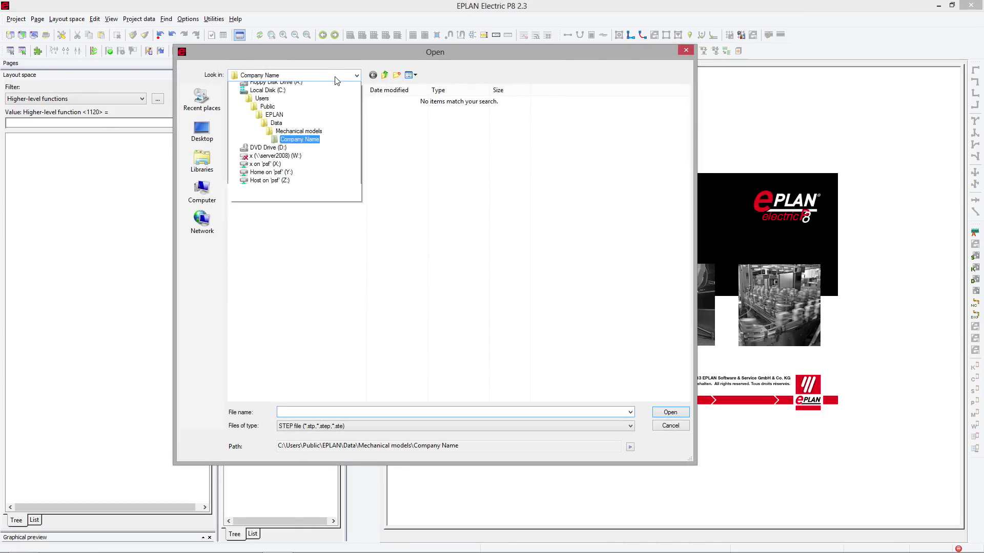
pyautogui.click(279, 224)
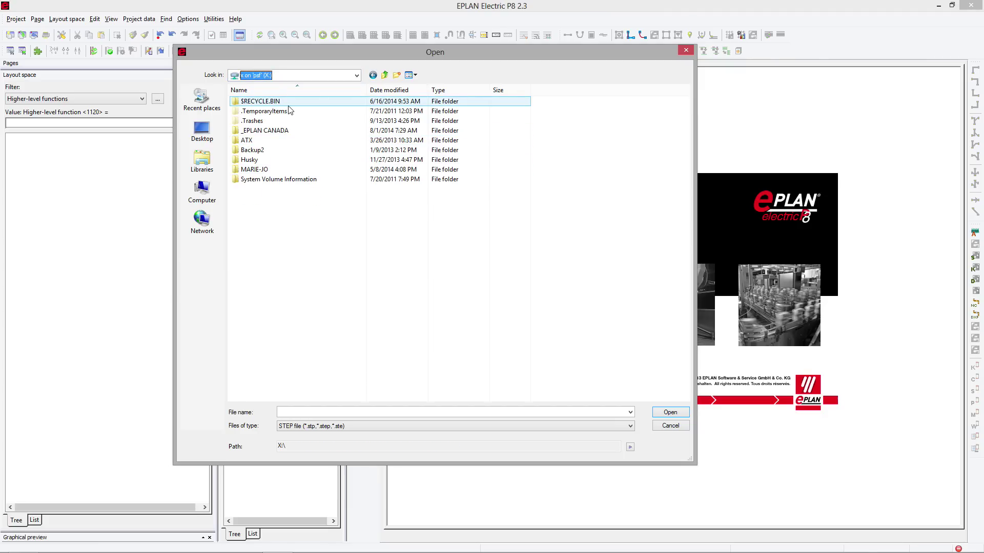
pyautogui.doubleClick(264, 130)
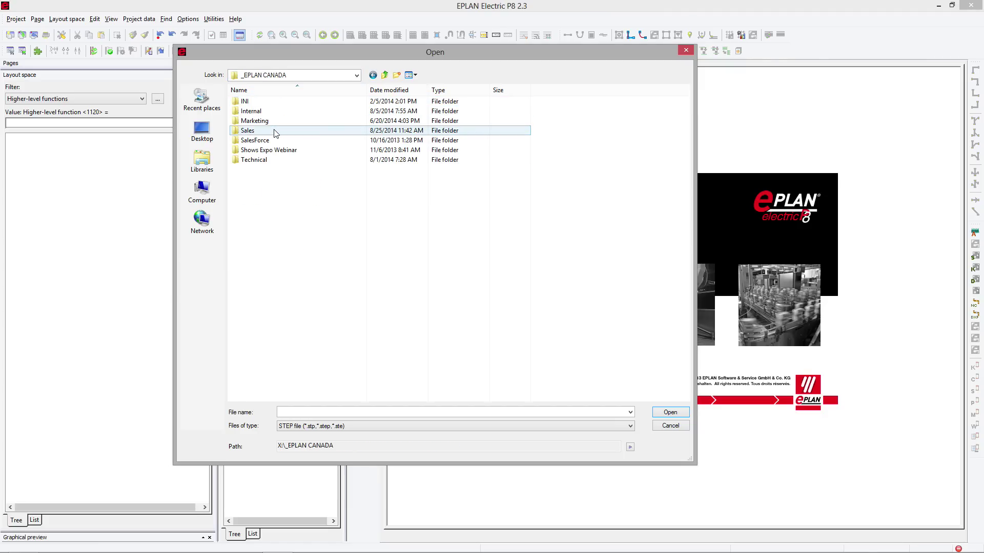
# Go to Technical\EPLAN ProPanel\3D Macro Project\3D Step files\parts2 and import power_supply_046653_ew.stp.
pyautogui.doubleClick(270, 163)
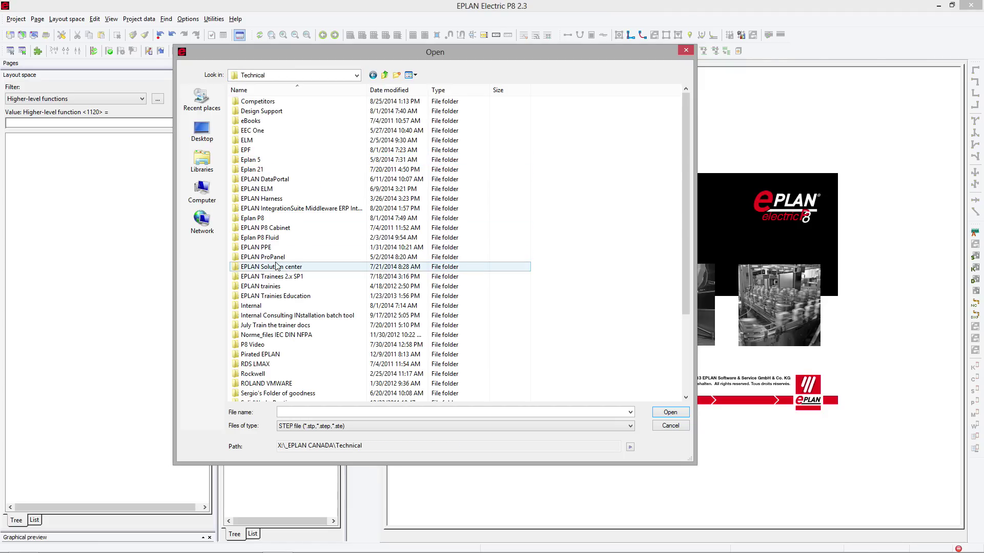
pyautogui.doubleClick(264, 258)
pyautogui.click(265, 102)
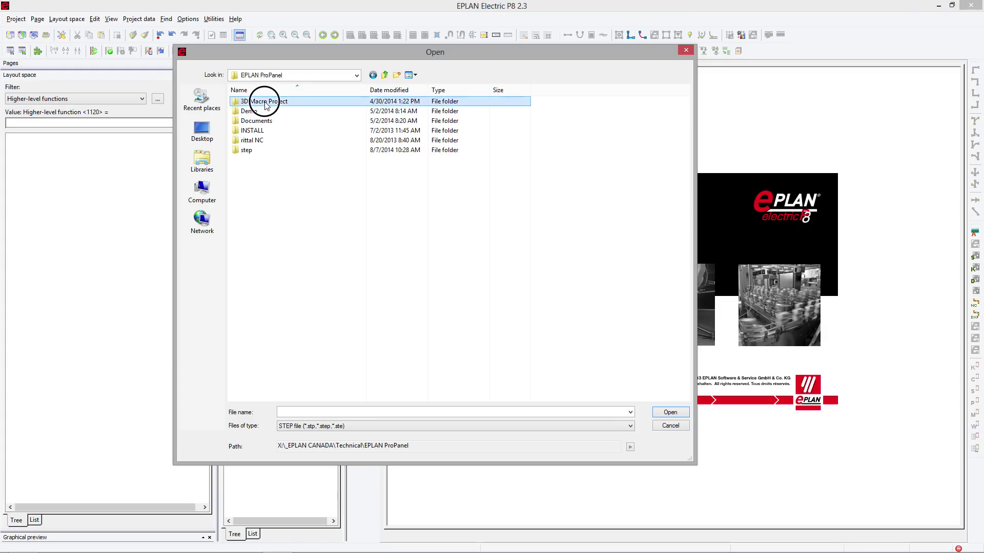
pyautogui.doubleClick(265, 104)
pyautogui.doubleClick(264, 121)
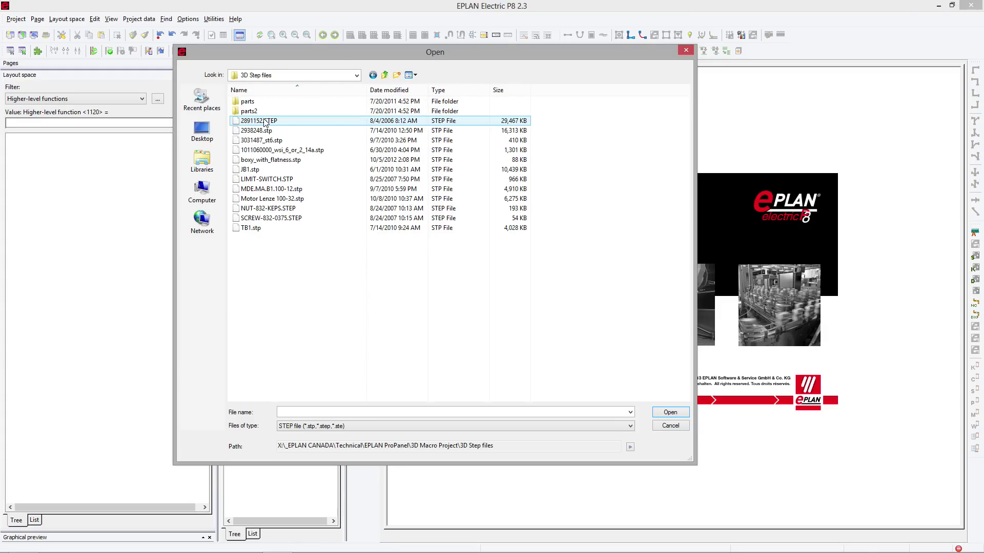
pyautogui.doubleClick(252, 111)
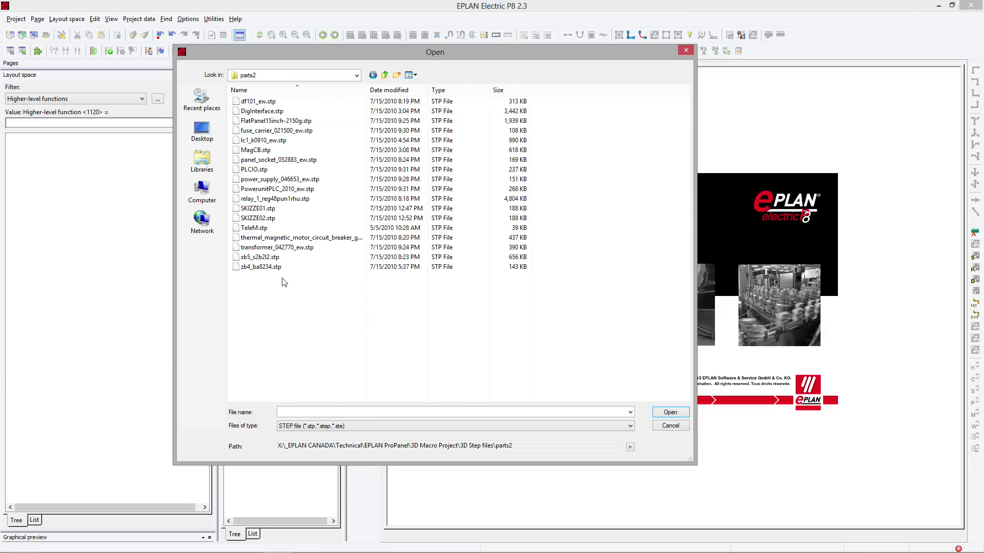
pyautogui.click(287, 179)
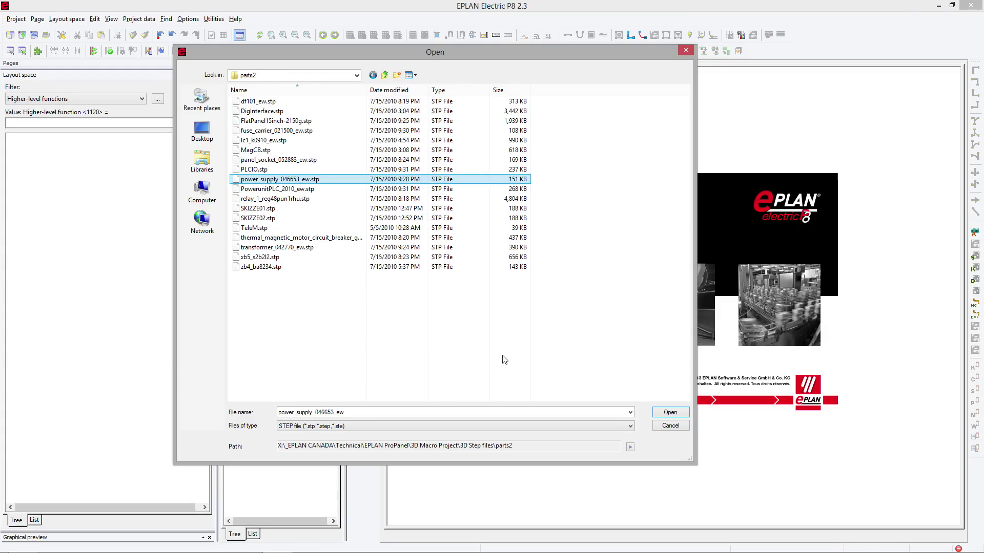
pyautogui.click(670, 412)
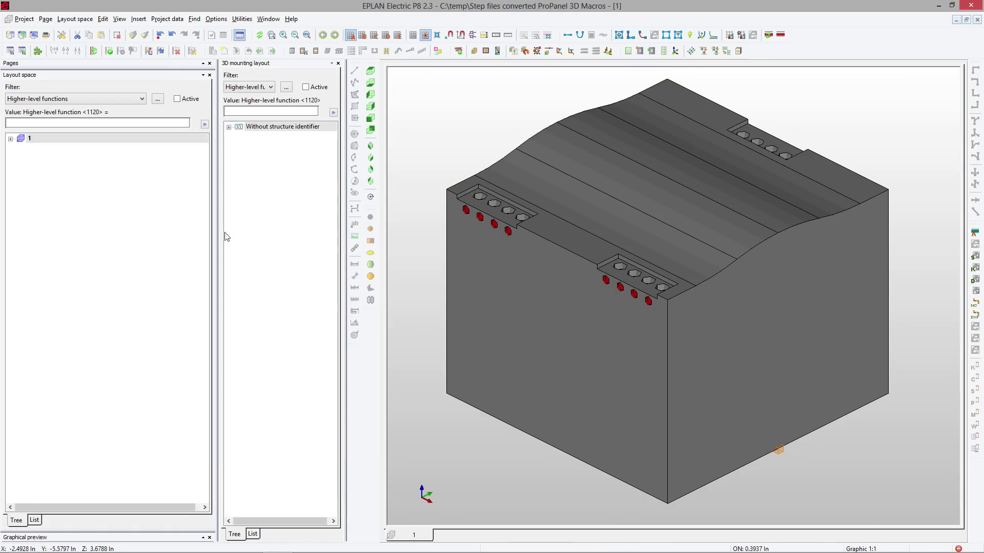
# Select the whole imported power supply model and unite it into one Logic item.
pyautogui.click(10, 139)
pyautogui.click(52, 148)
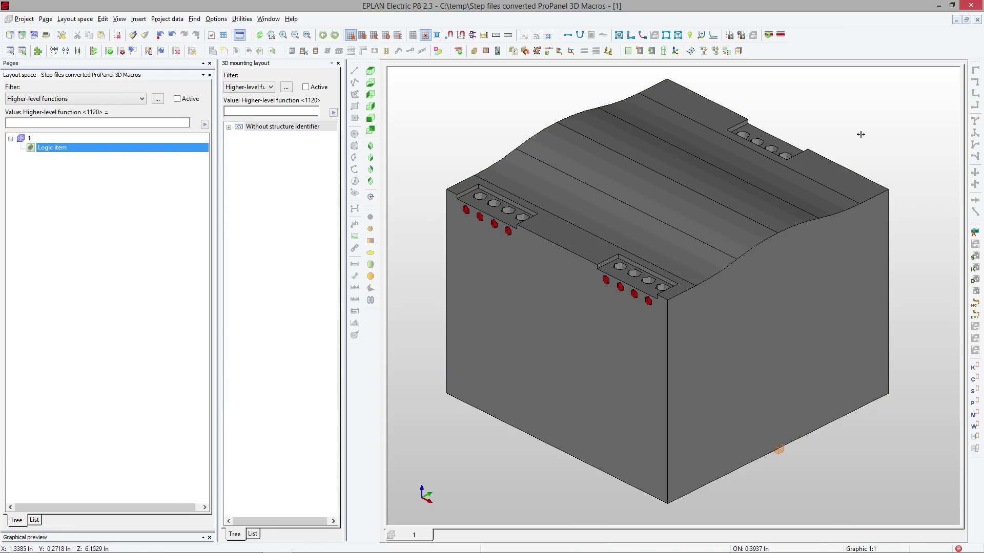
pyautogui.click(885, 102)
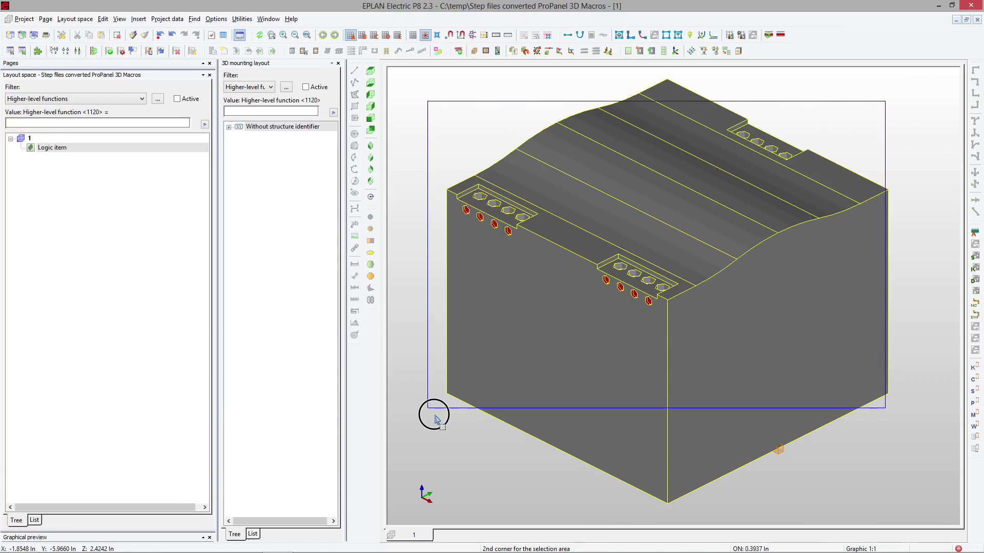
pyautogui.click(437, 450)
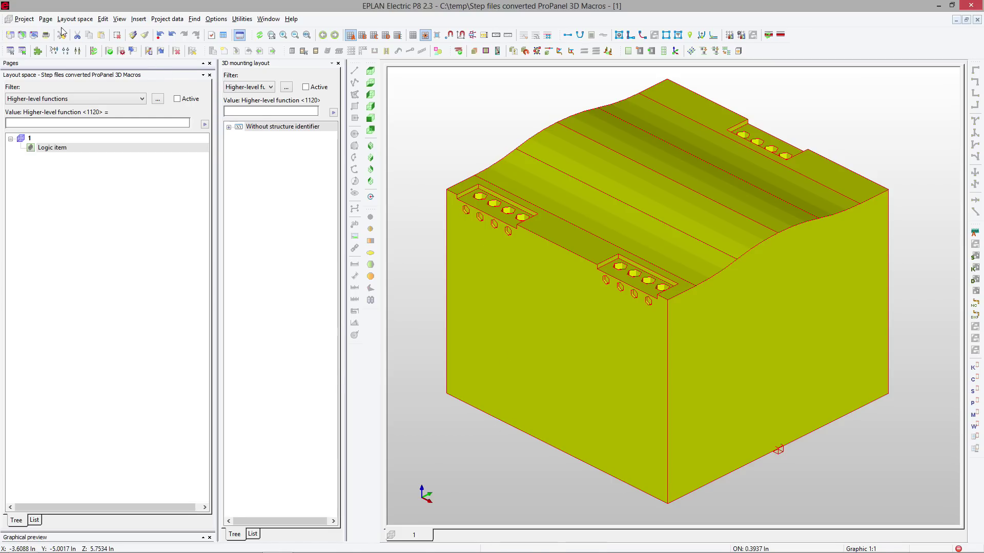
pyautogui.click(102, 23)
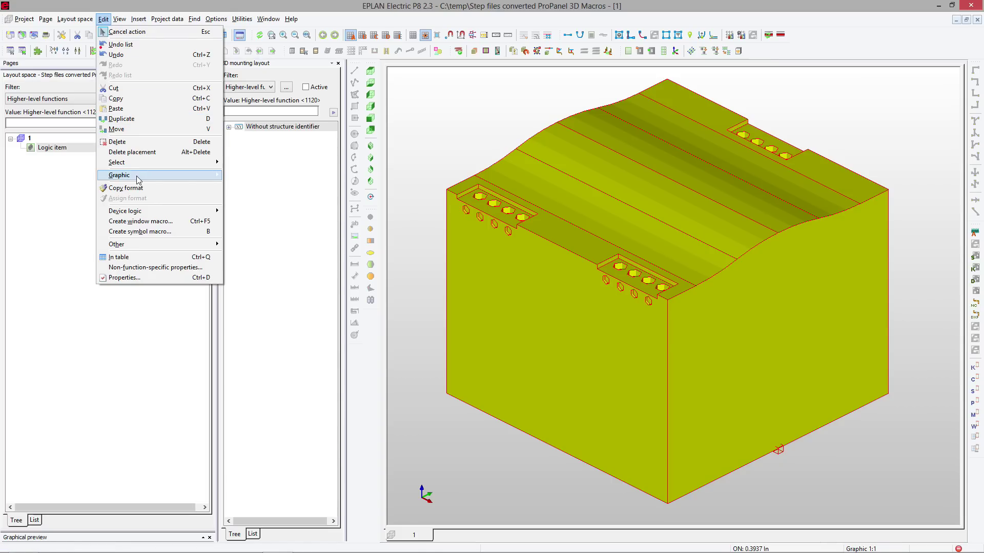
pyautogui.moveTo(139, 179)
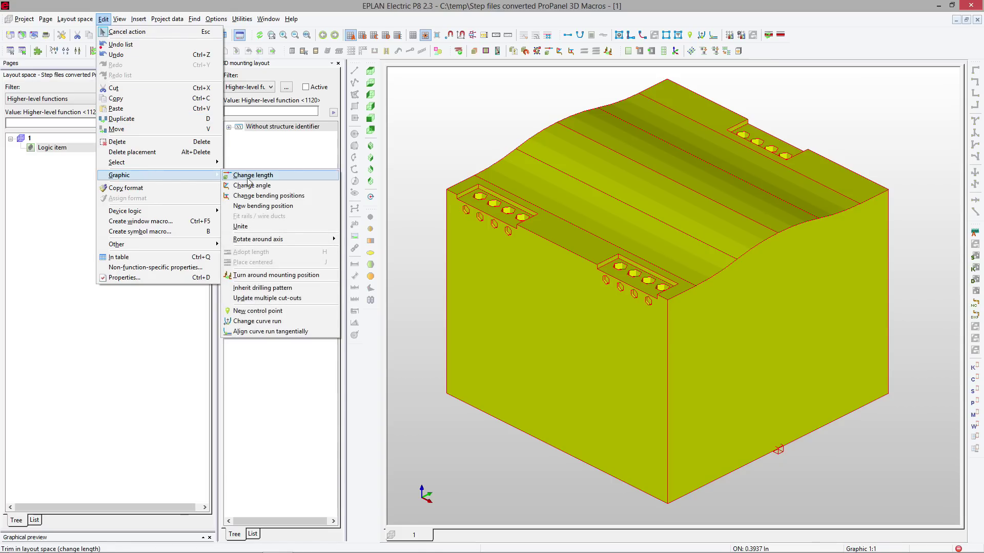
pyautogui.click(282, 227)
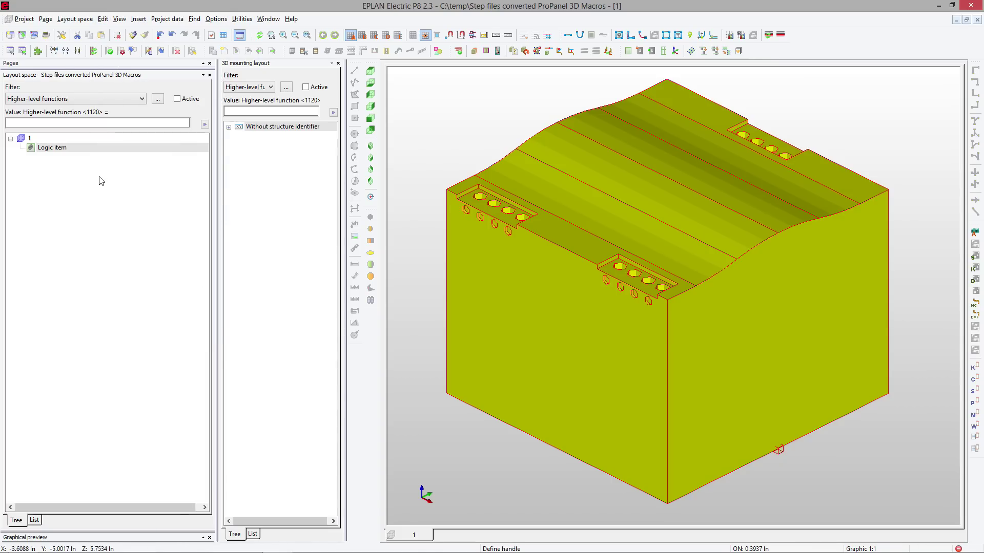
pyautogui.click(62, 149)
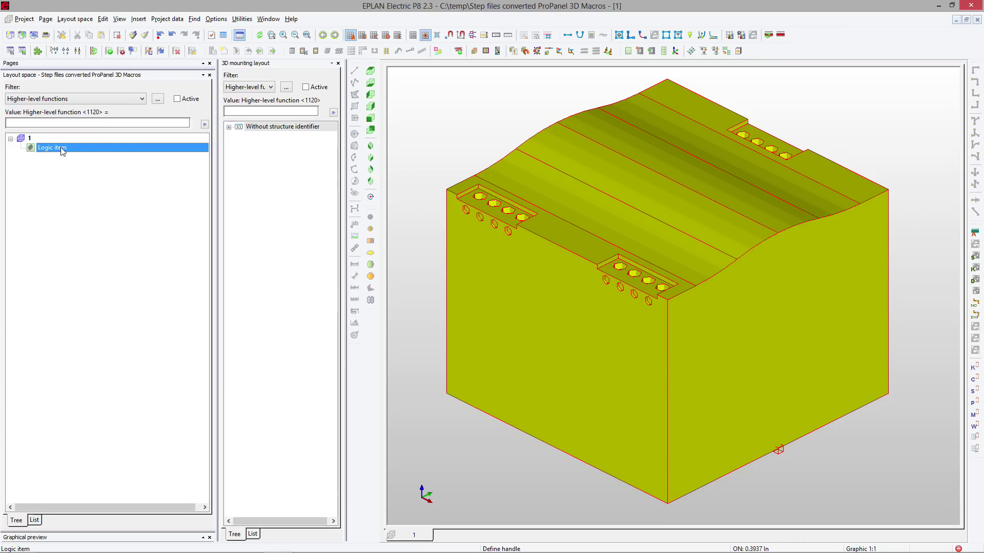
# Start Edit > Device logic > Placement area > Define on the power supply model.
pyautogui.click(138, 19)
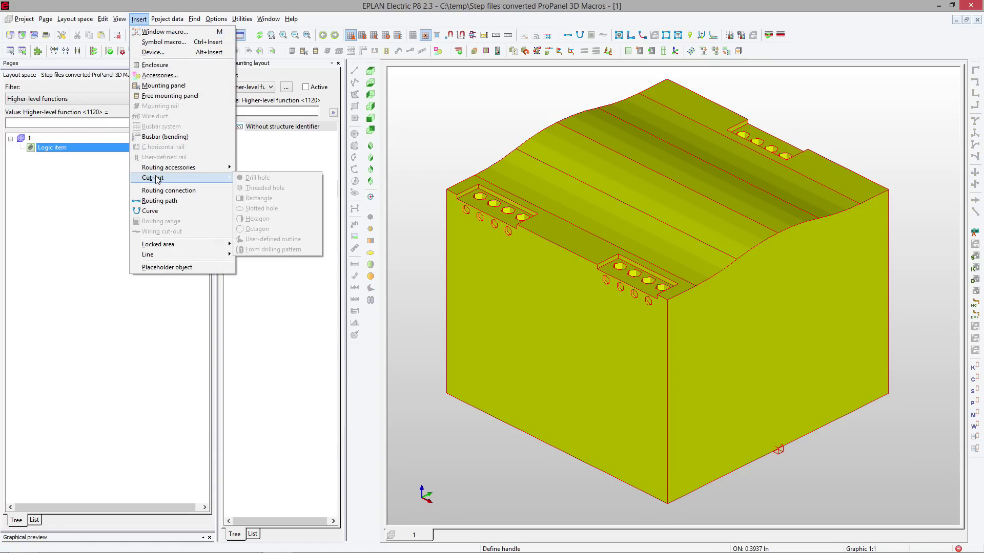
pyautogui.moveTo(103, 19)
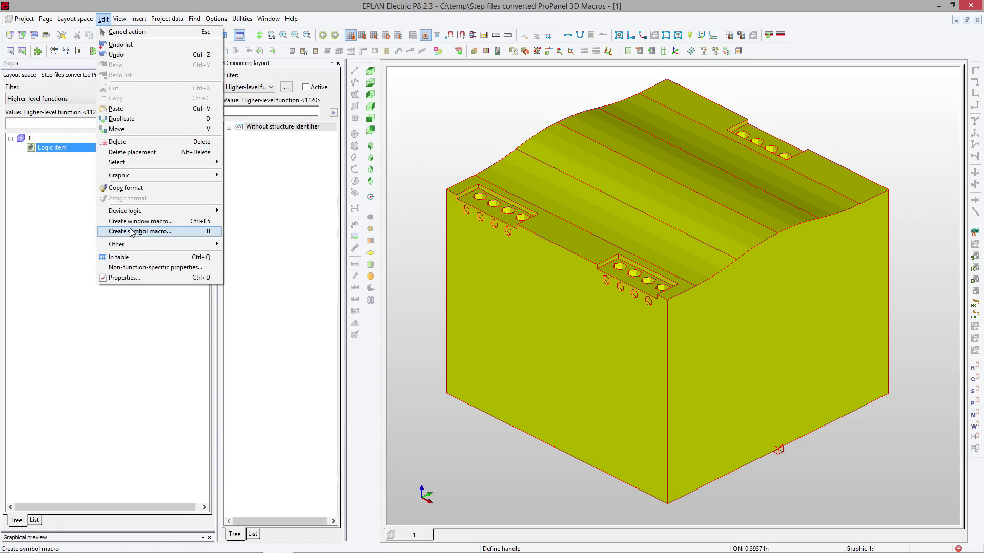
pyautogui.moveTo(149, 212)
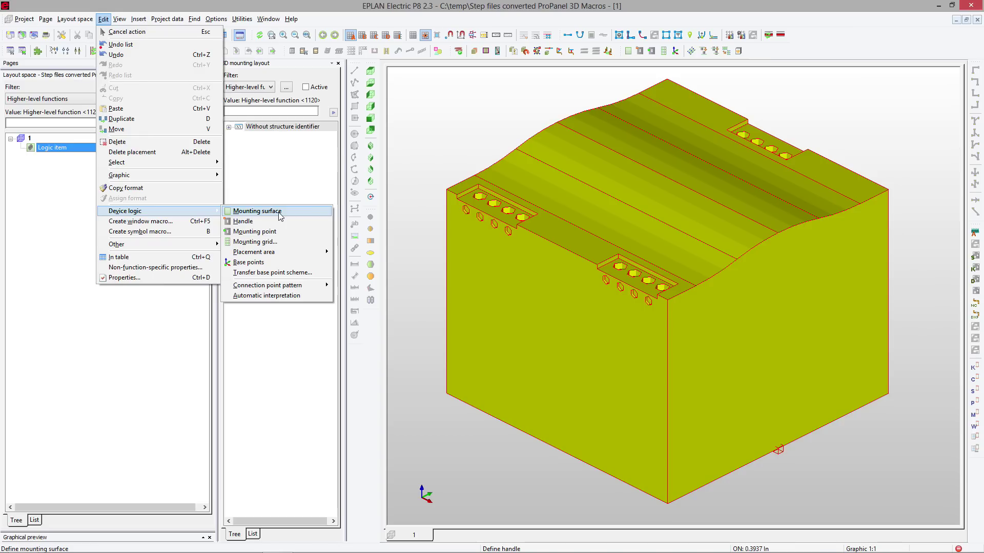
pyautogui.moveTo(320, 252)
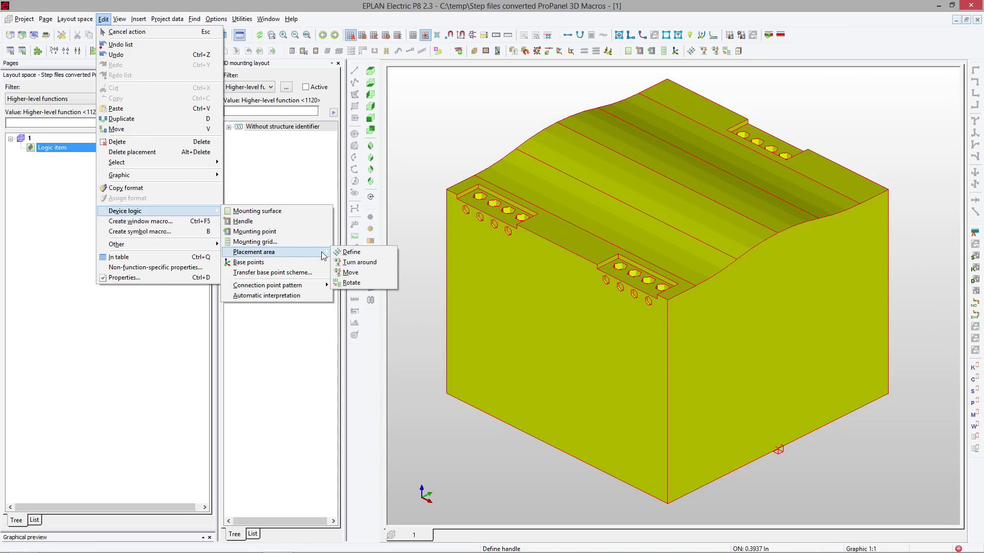
pyautogui.click(352, 253)
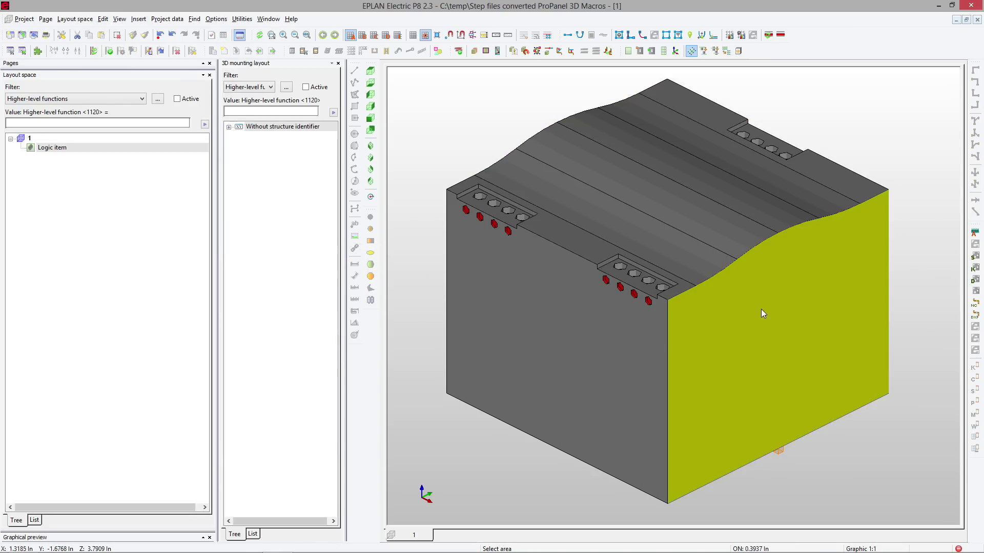
# Pick the rear face with the rail groove as placement area and view it head-on.
pyautogui.click(370, 198)
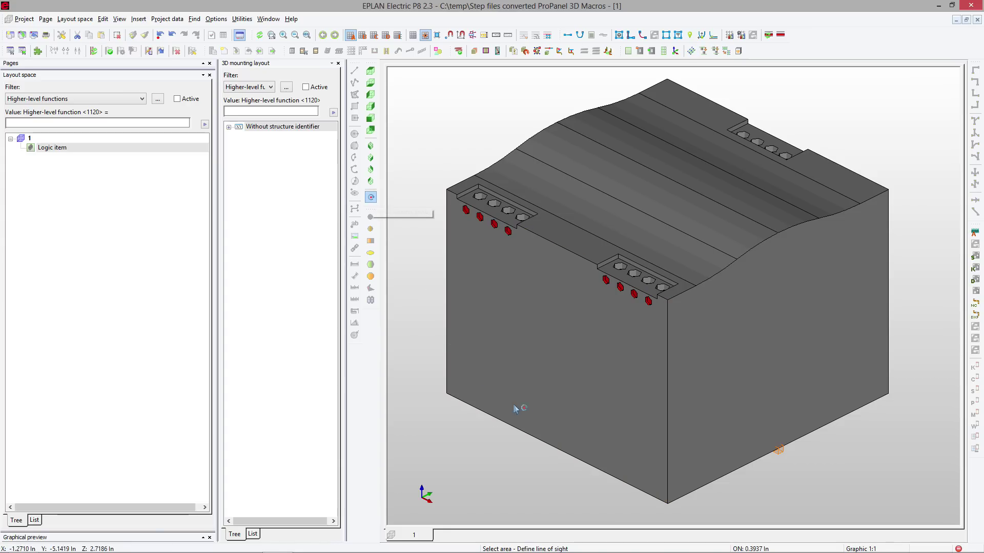
pyautogui.moveTo(556, 443); pyautogui.dragTo(566, 333)
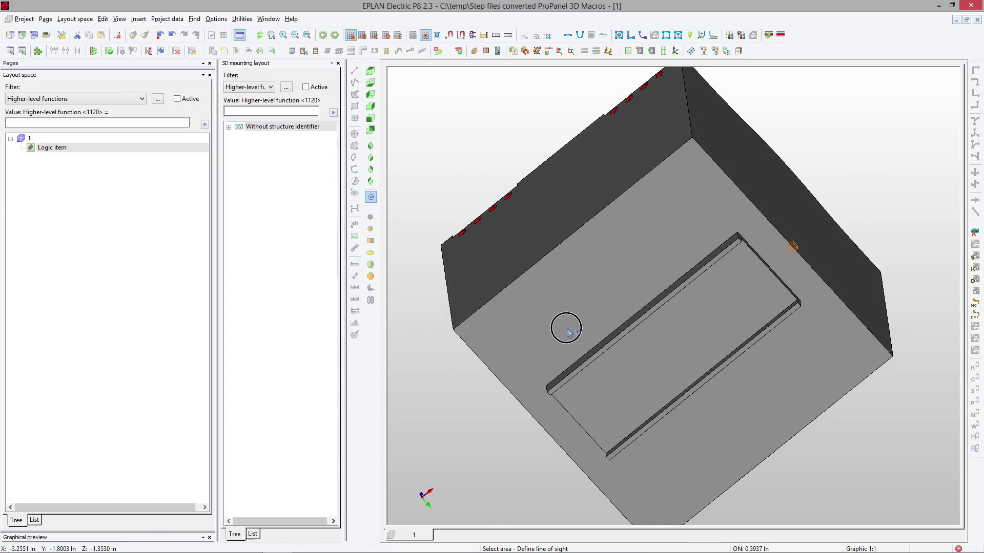
pyautogui.press('Escape')
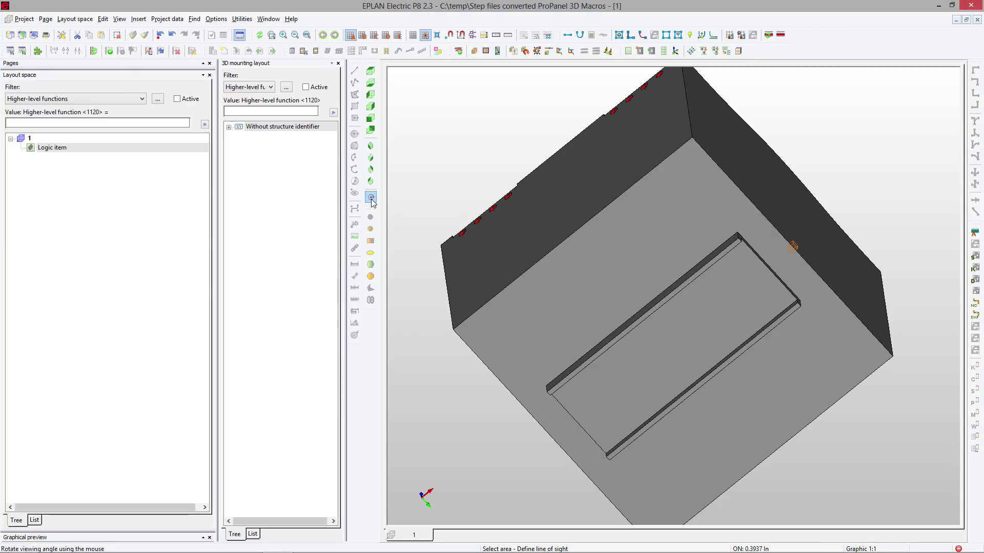
pyautogui.scroll(-1, 656, 357)
pyautogui.click(655, 358)
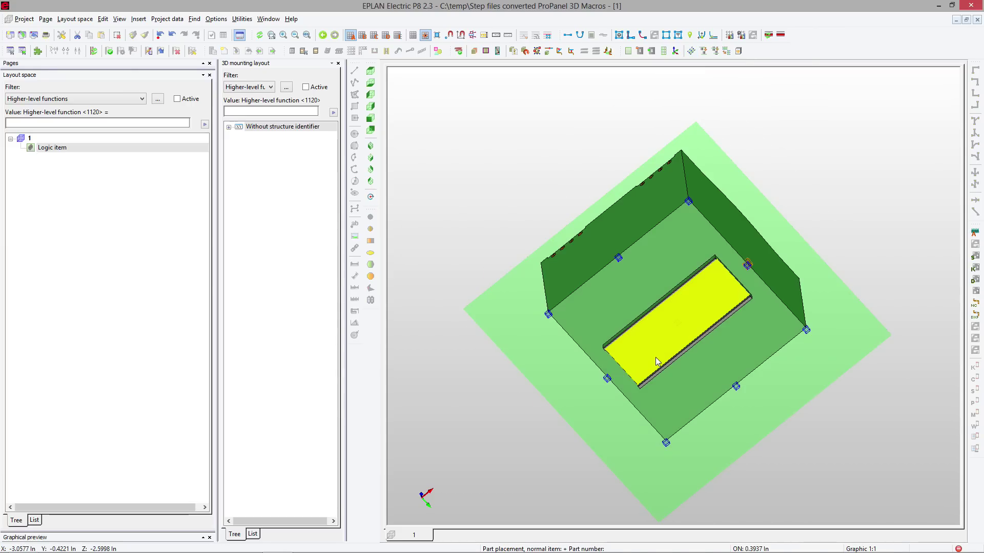
pyautogui.click(371, 120)
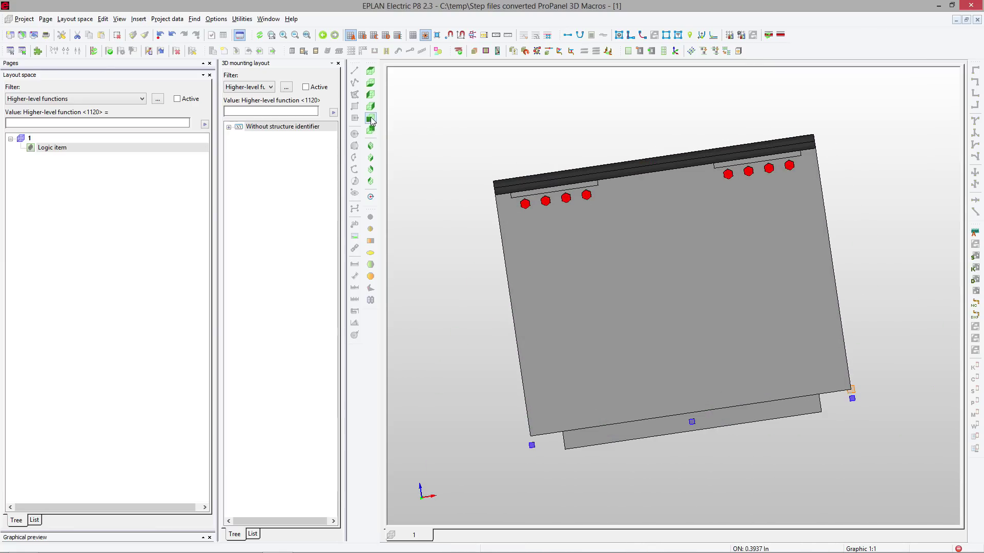
pyautogui.click(370, 72)
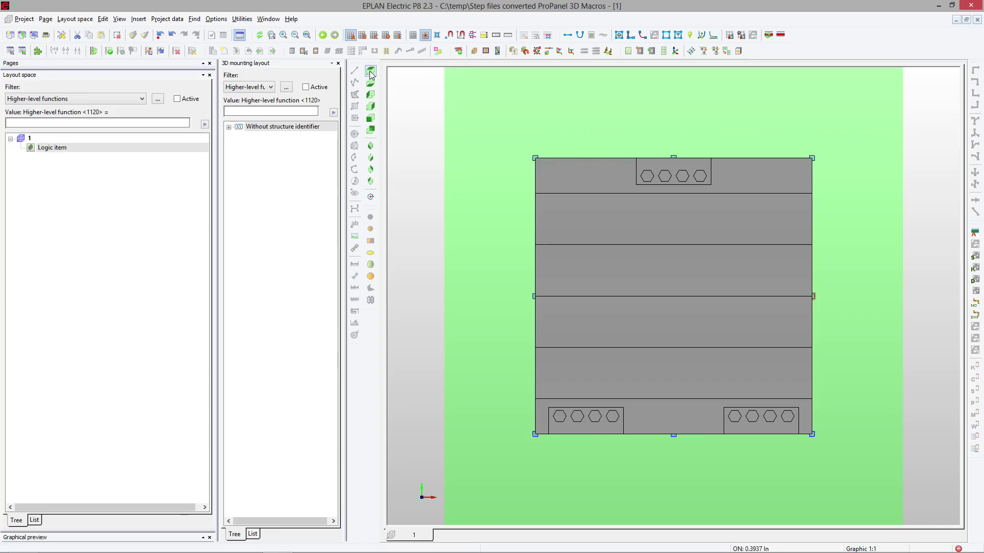
# Place a handle between the bottom-left and bottom-right corners of the mounting face, with Design mode on.
pyautogui.click(371, 146)
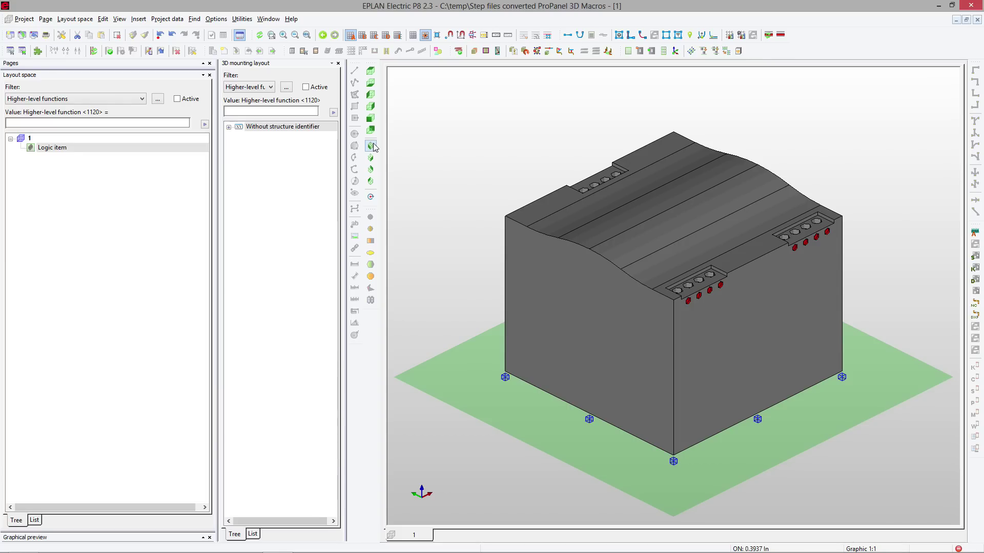
pyautogui.click(371, 196)
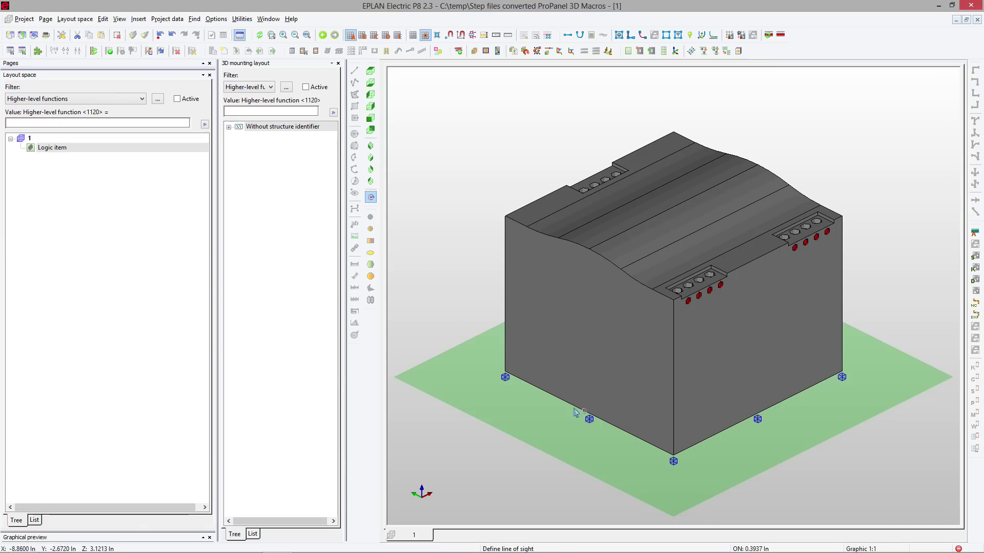
pyautogui.moveTo(572, 463); pyautogui.dragTo(618, 458)
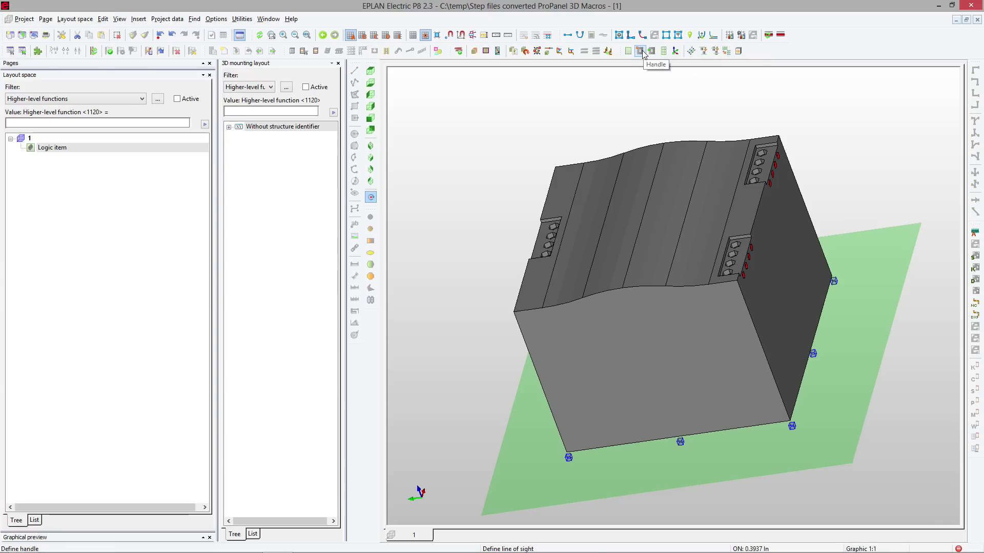
pyautogui.click(103, 19)
pyautogui.moveTo(156, 214)
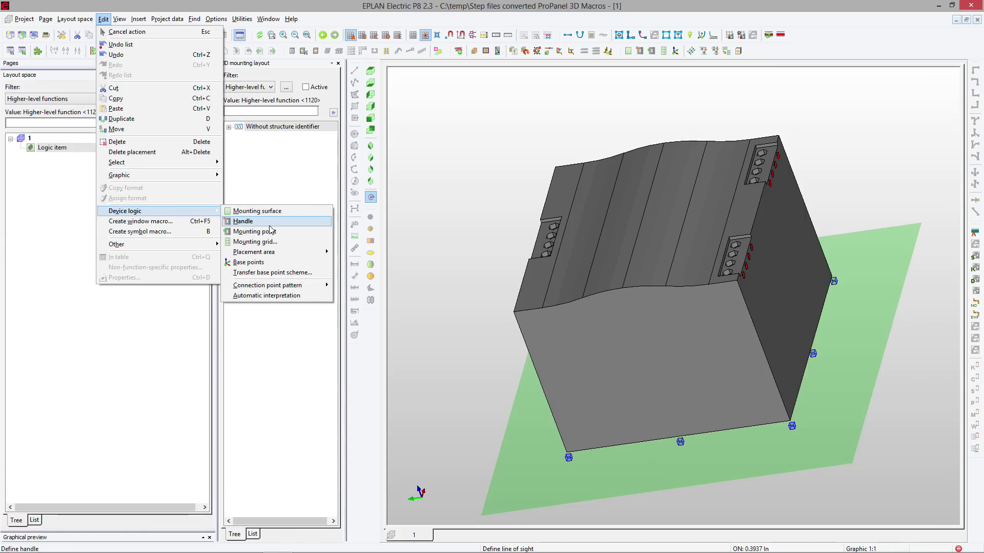
pyautogui.click(249, 226)
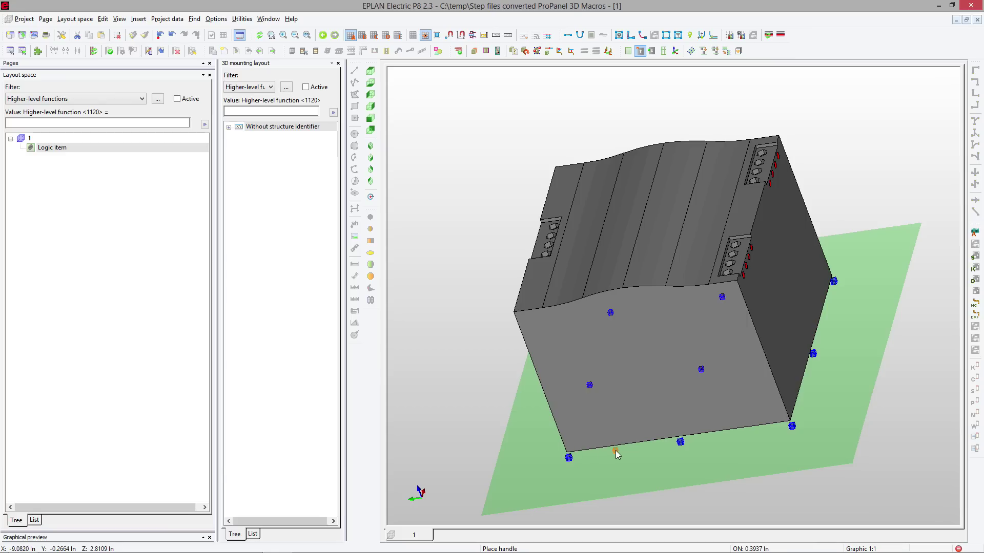
pyautogui.click(450, 35)
pyautogui.click(568, 454)
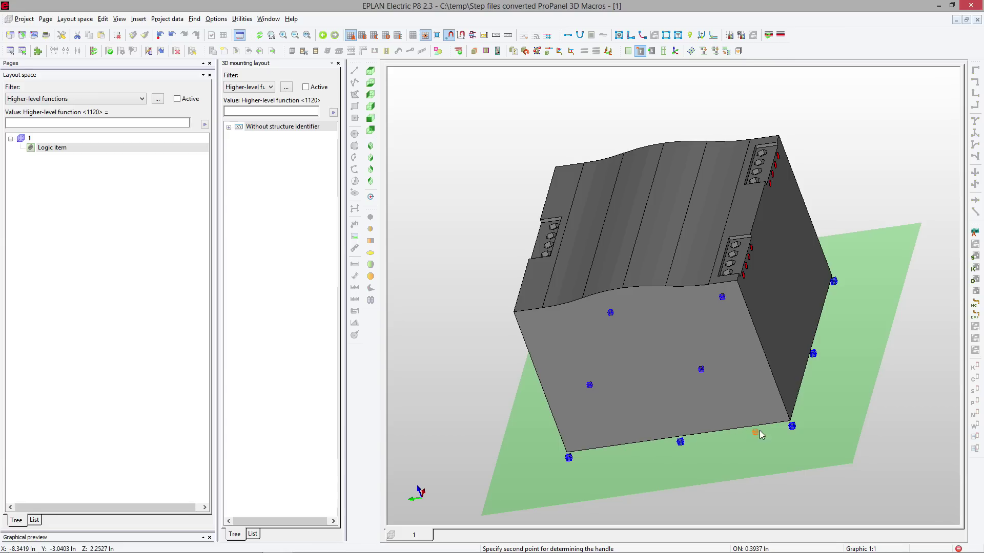
pyautogui.click(788, 423)
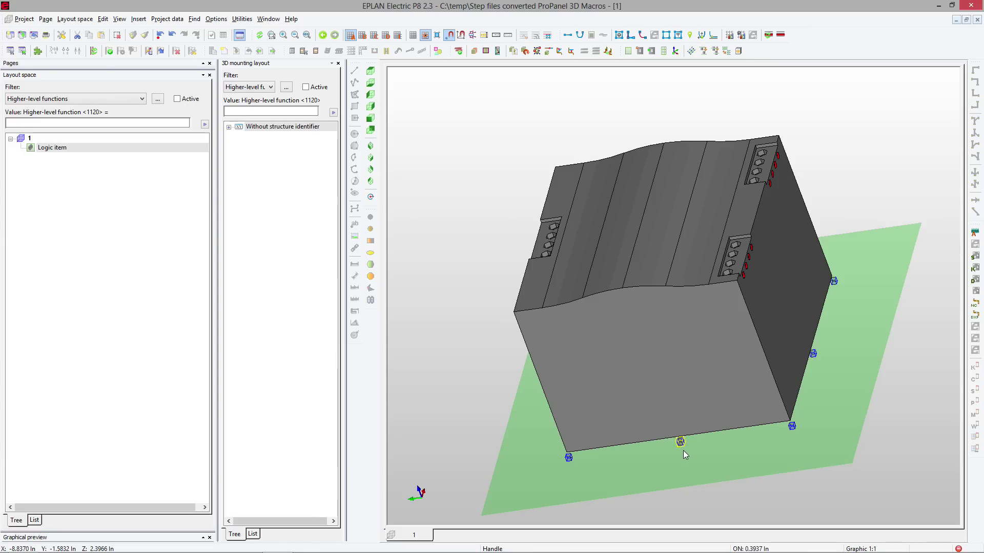
pyautogui.click(668, 436)
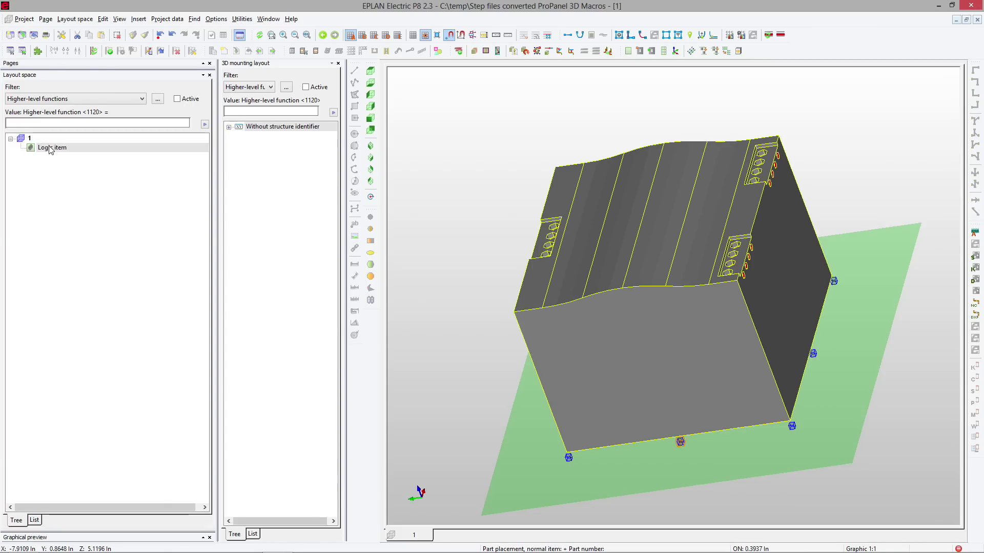
# Add the Macro: Name and Macro: Variant properties to layout space 1.
pyautogui.rightClick(48, 147)
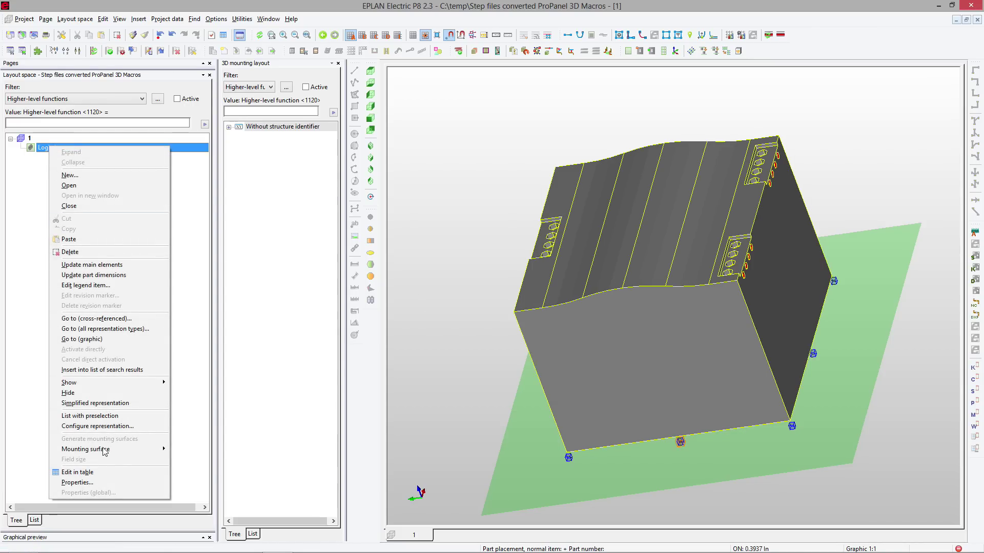
pyautogui.rightClick(31, 138)
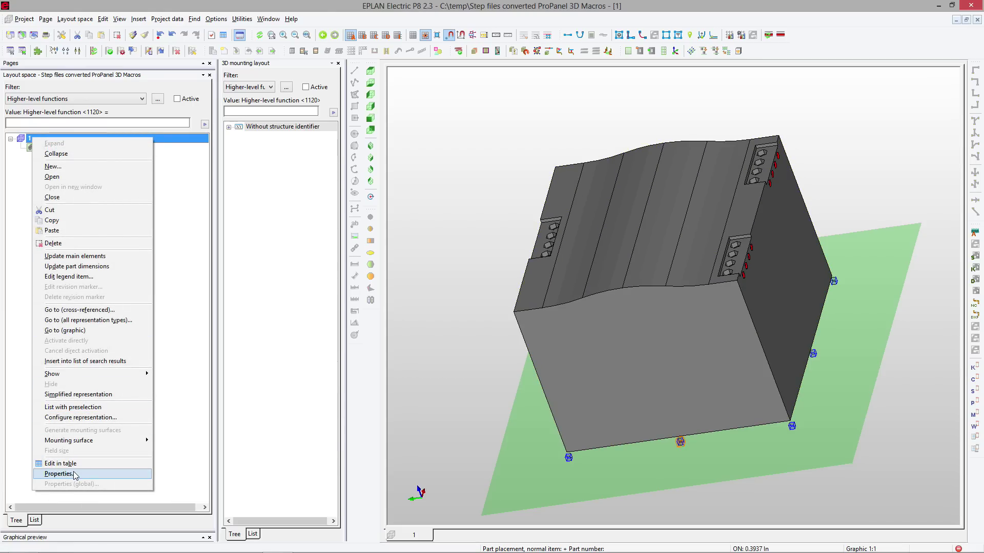
pyautogui.click(74, 474)
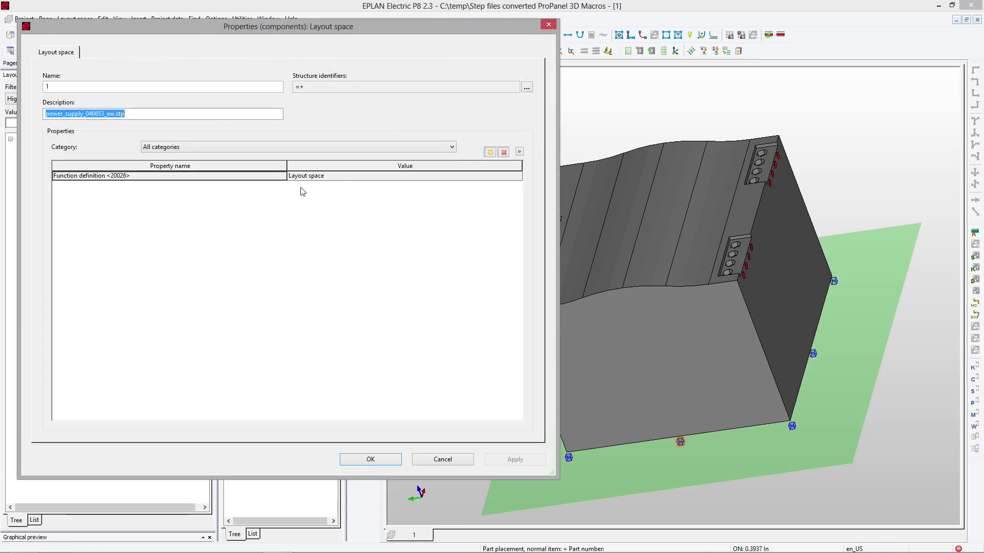
pyautogui.click(490, 153)
pyautogui.click(258, 216)
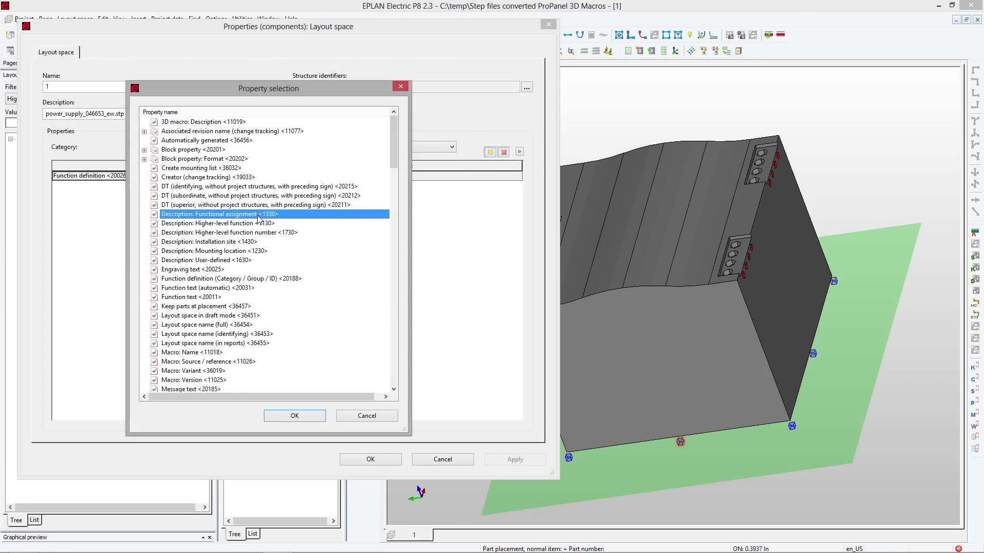
pyautogui.press('m')
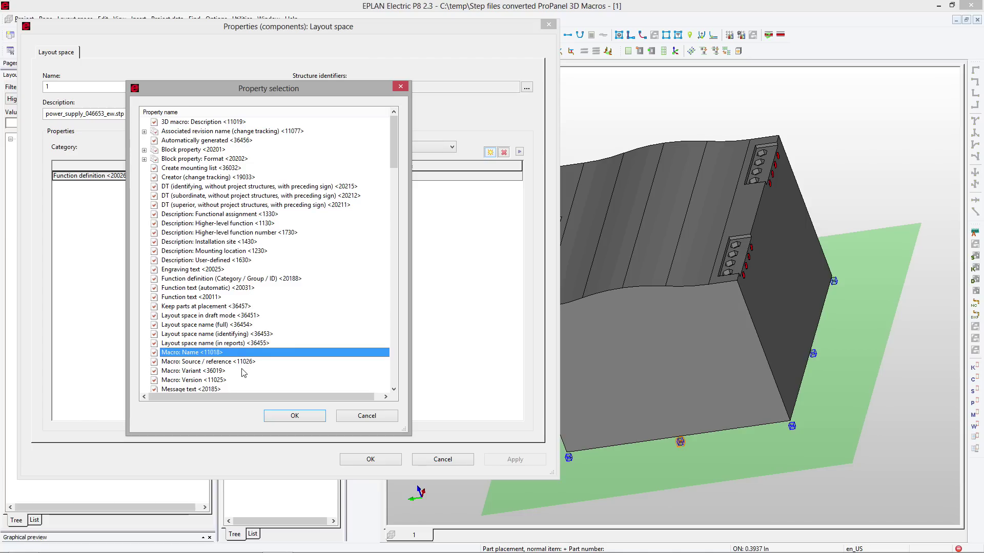
pyautogui.keyDown('ctrl'); pyautogui.click(206, 371); pyautogui.keyUp('ctrl')
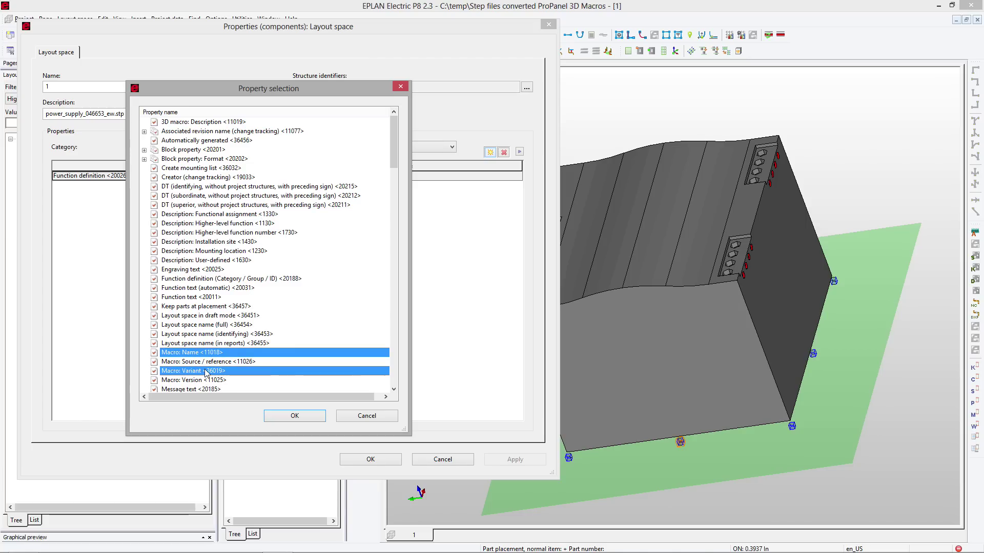
pyautogui.click(289, 416)
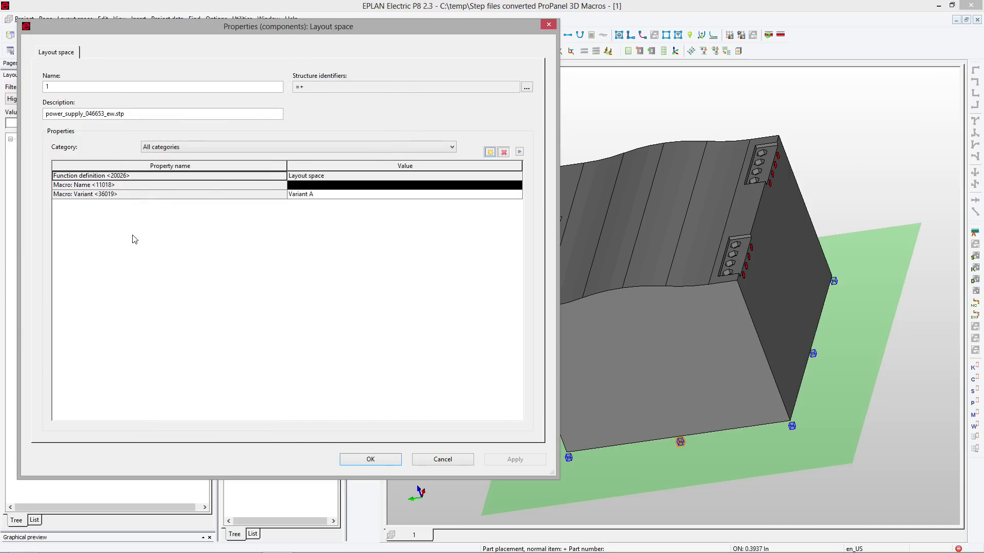
# Set Macro: Name to 3D Macros\PowerSupply\PWS_046653.ema and confirm the properties.
pyautogui.click(314, 185)
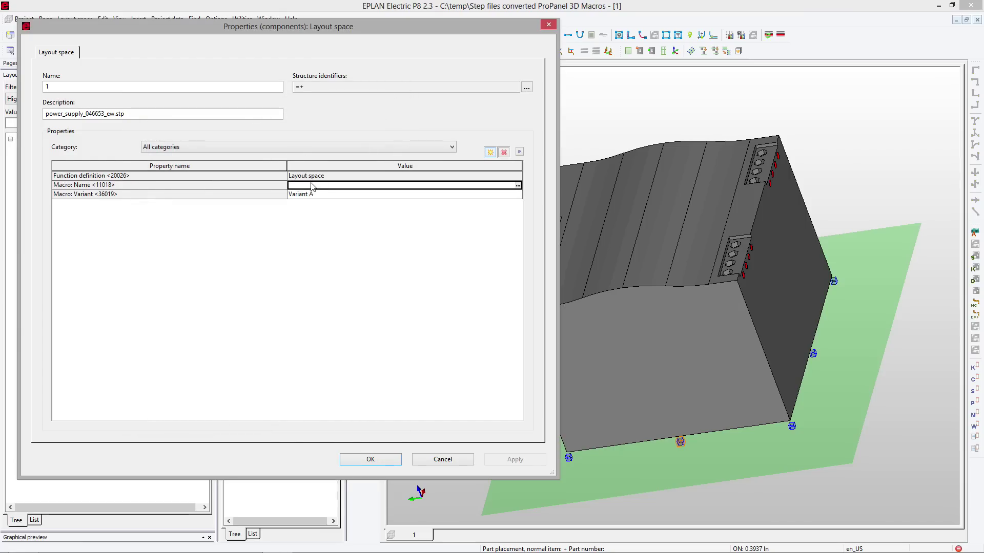
pyautogui.click(517, 186)
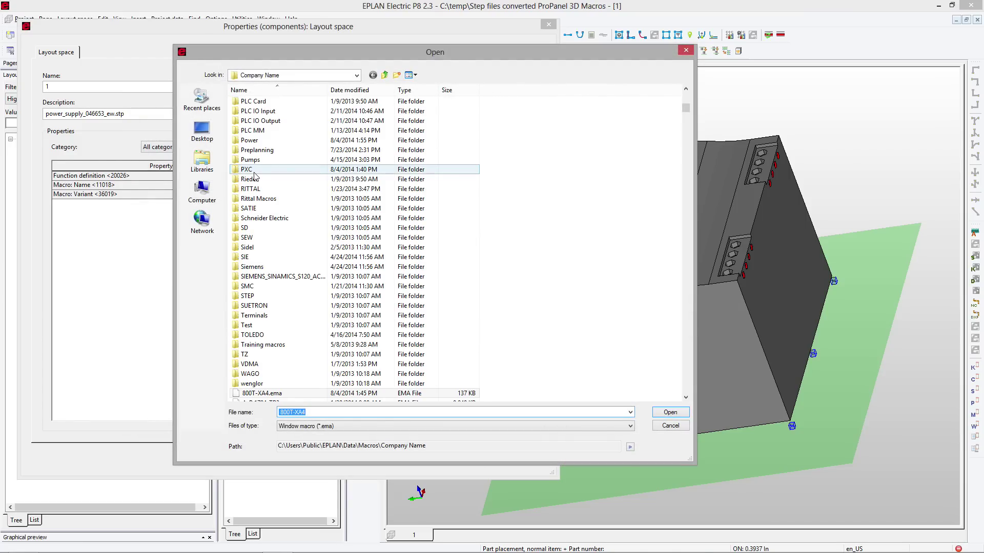
pyautogui.moveTo(687, 103); pyautogui.dragTo(686, 97)
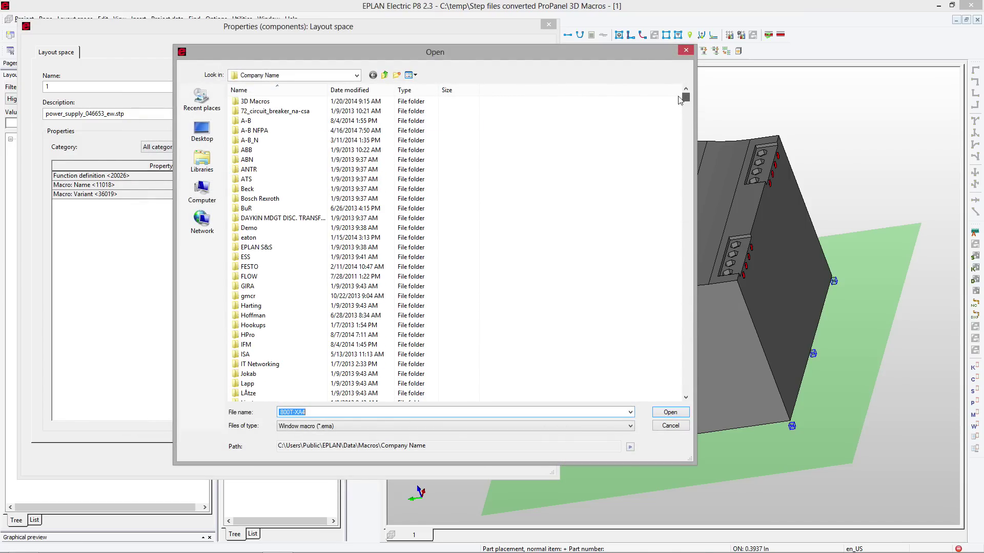
pyautogui.doubleClick(255, 104)
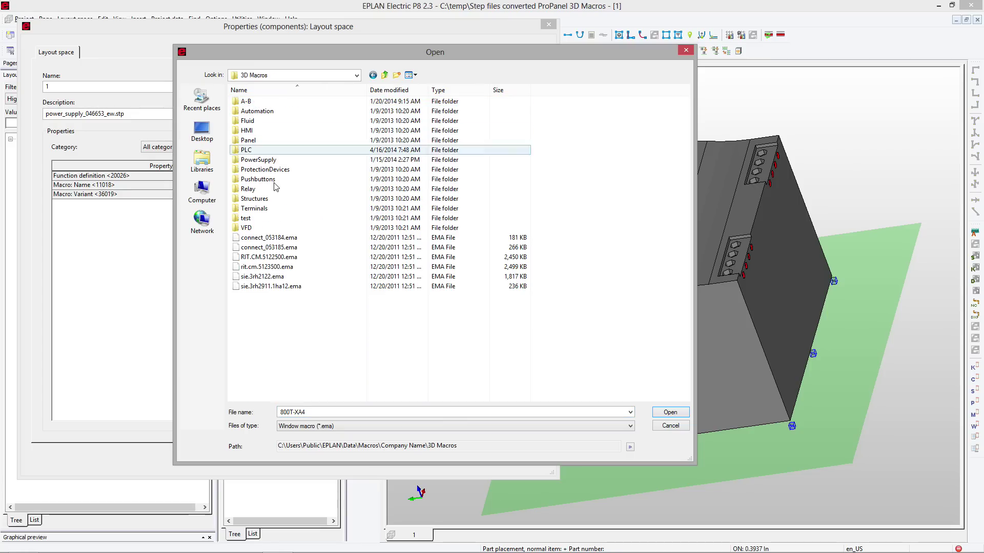
pyautogui.doubleClick(260, 160)
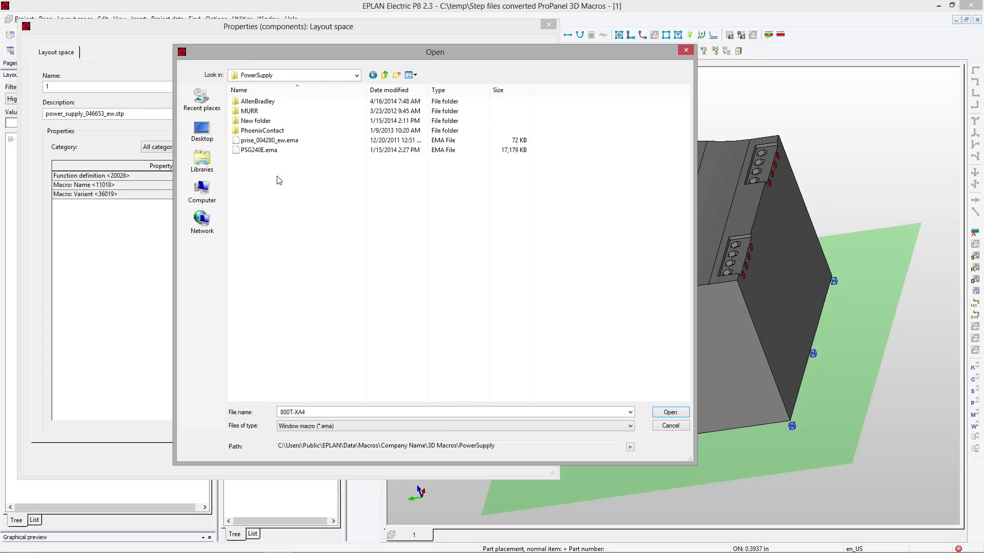
pyautogui.doubleClick(319, 413)
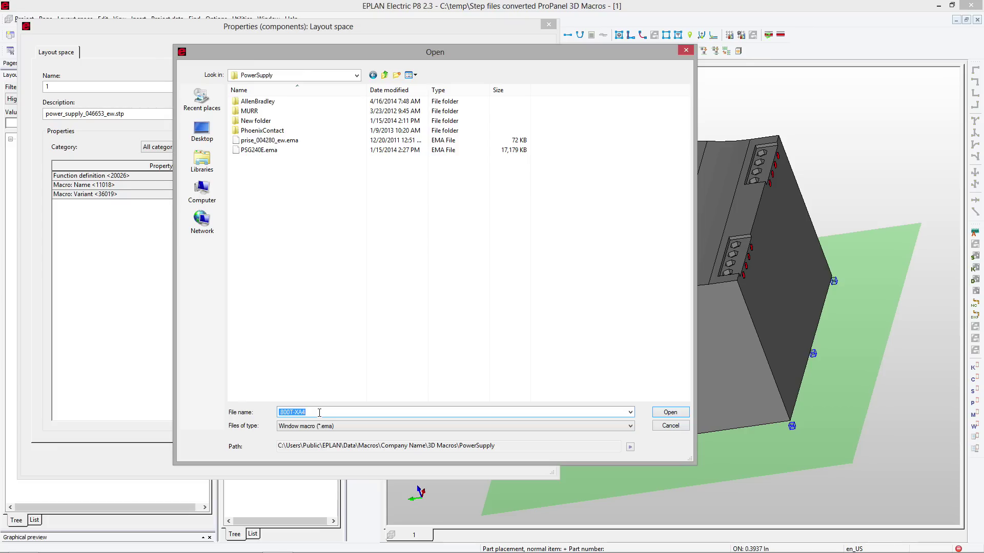
pyautogui.write('PWS_046653')
pyautogui.press('Return')
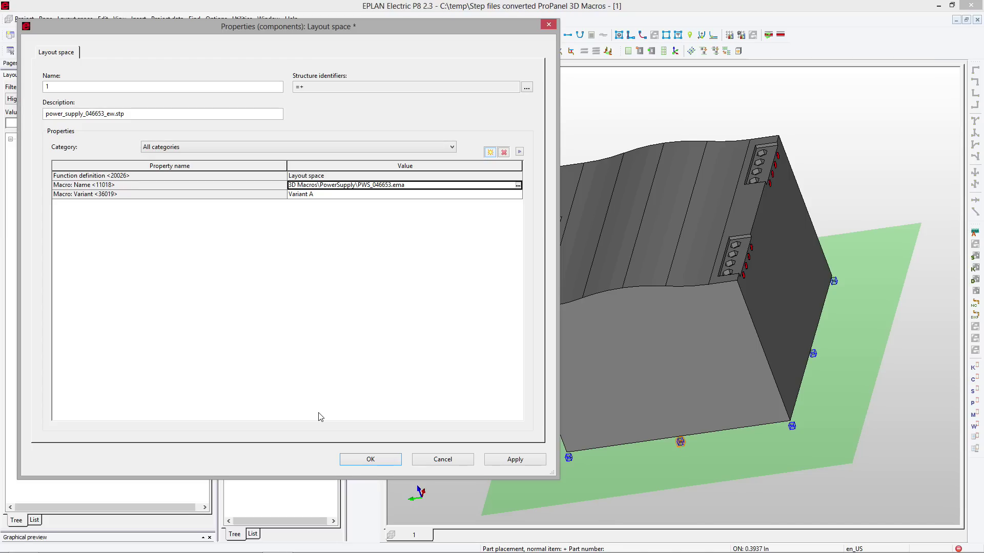
pyautogui.click(370, 459)
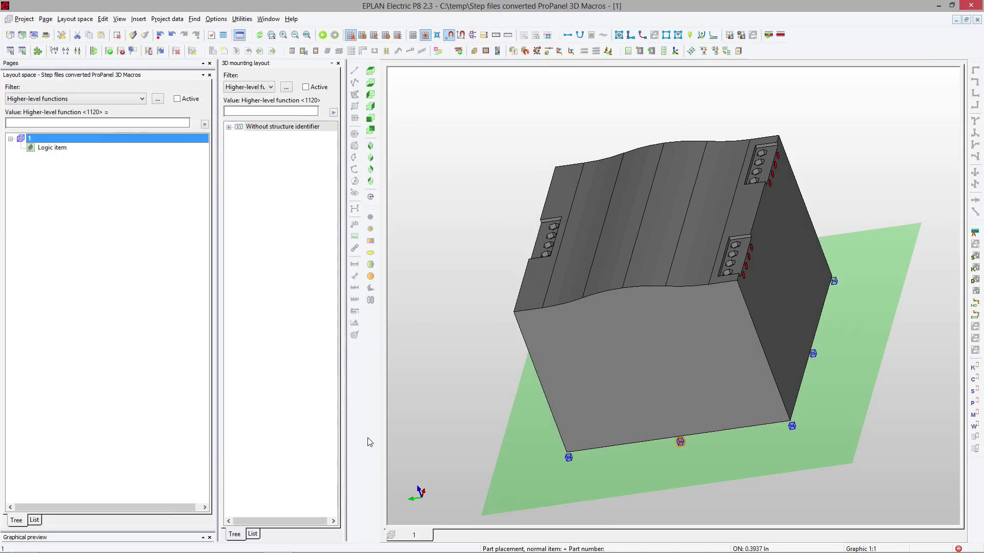
# Run Generate macros automatically from macro project, answering No to use only the selection.
pyautogui.click(247, 19)
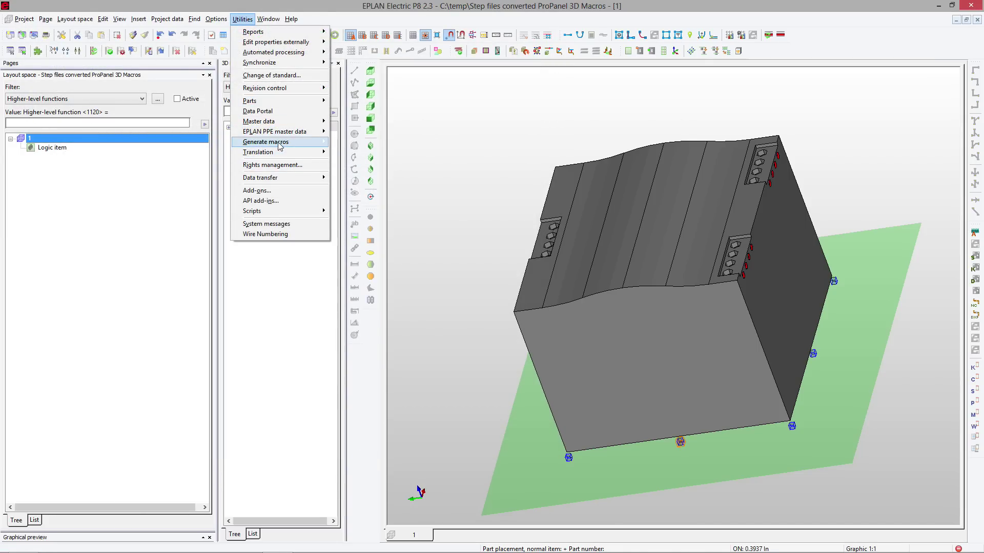
pyautogui.moveTo(280, 145)
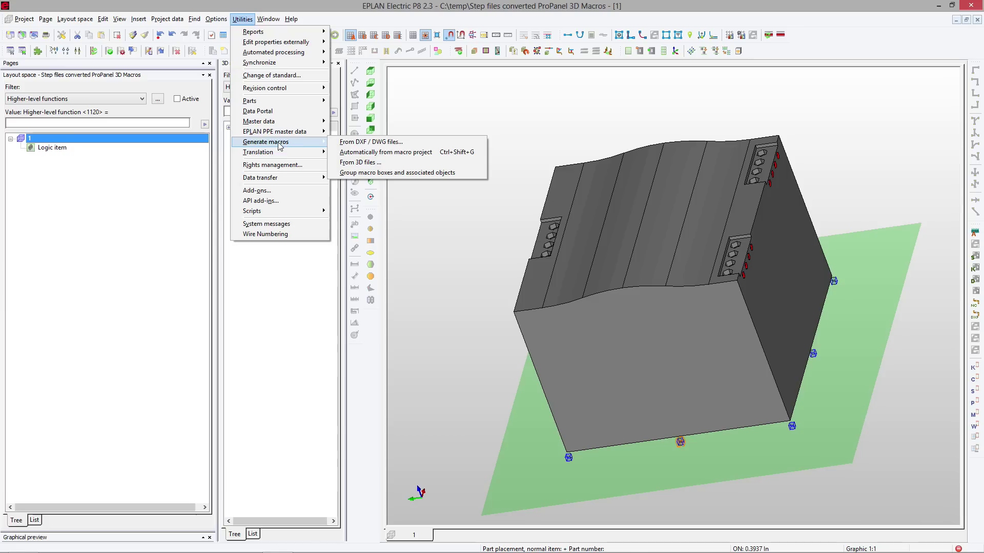
pyautogui.click(391, 153)
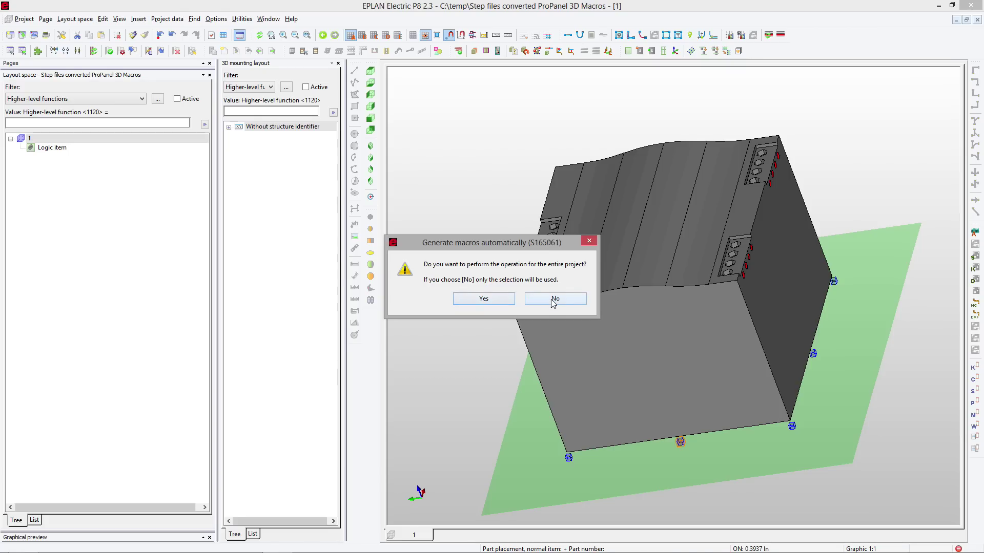
pyautogui.click(483, 302)
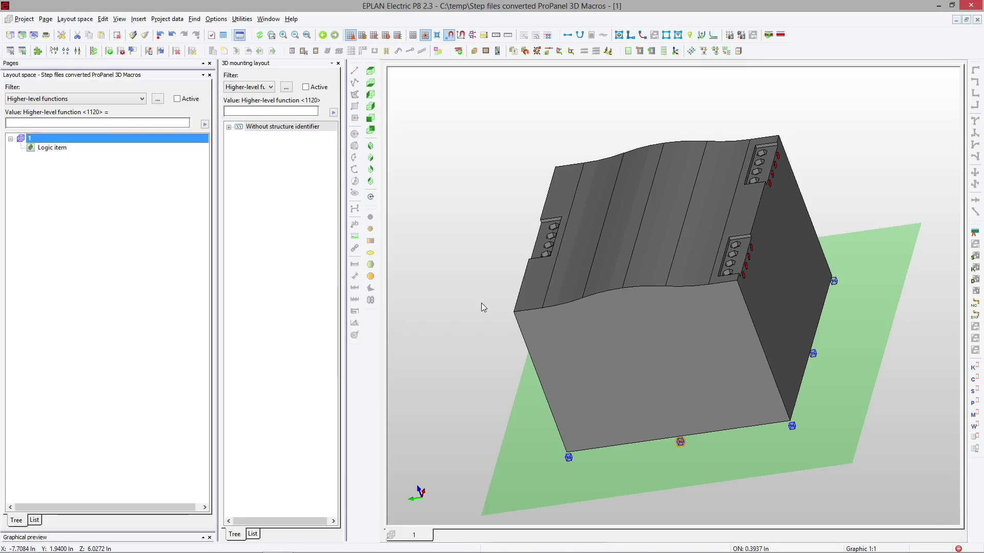
# In Parts management, filter on 'power', select MURR.85200 and select its graphical macro on the Mounting tab.
pyautogui.click(240, 19)
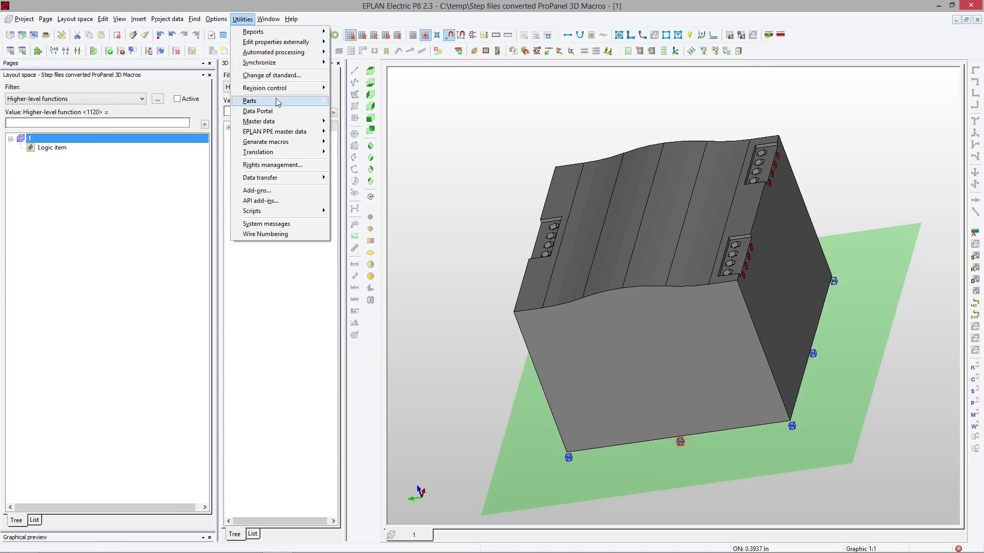
pyautogui.moveTo(308, 101)
pyautogui.click(349, 101)
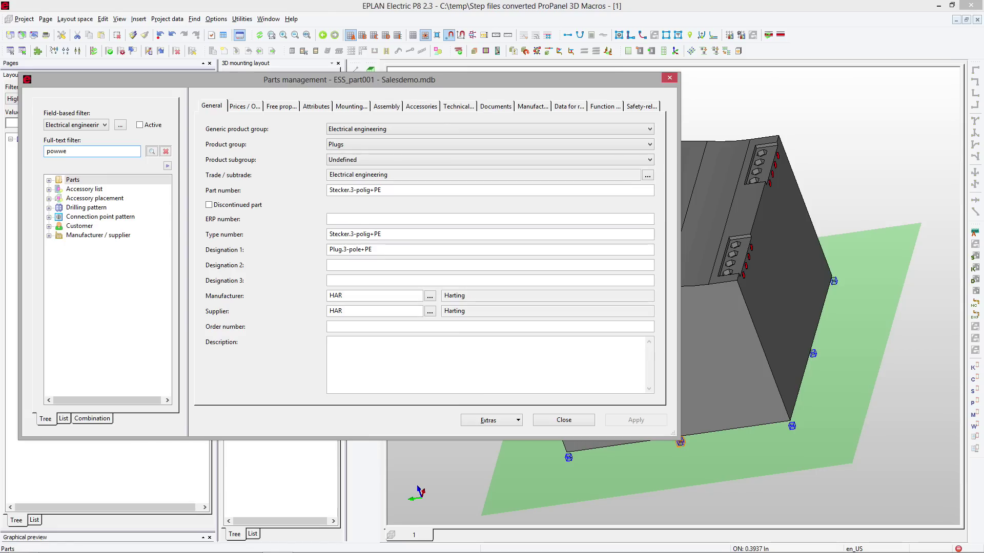
pyautogui.write('power')
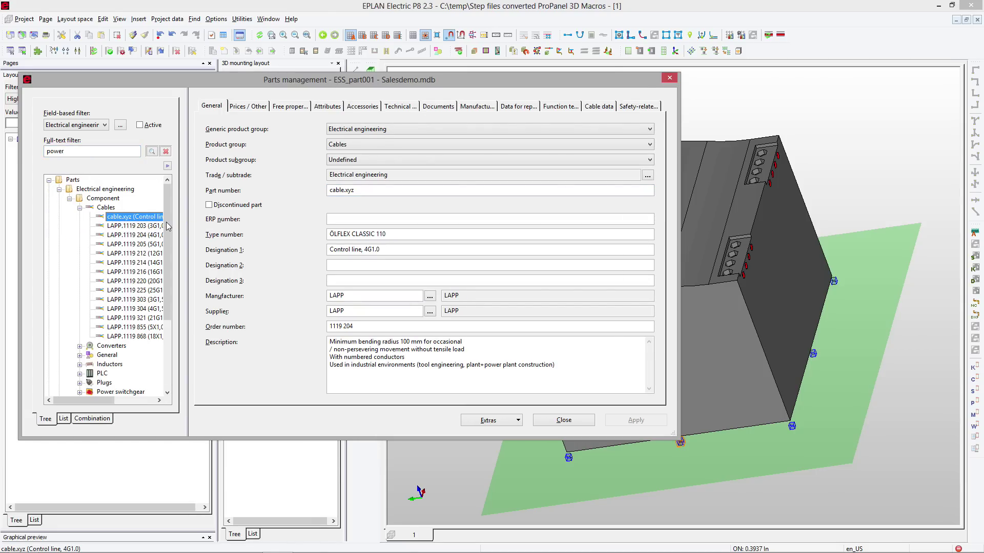
pyautogui.scroll(-3, 169, 256)
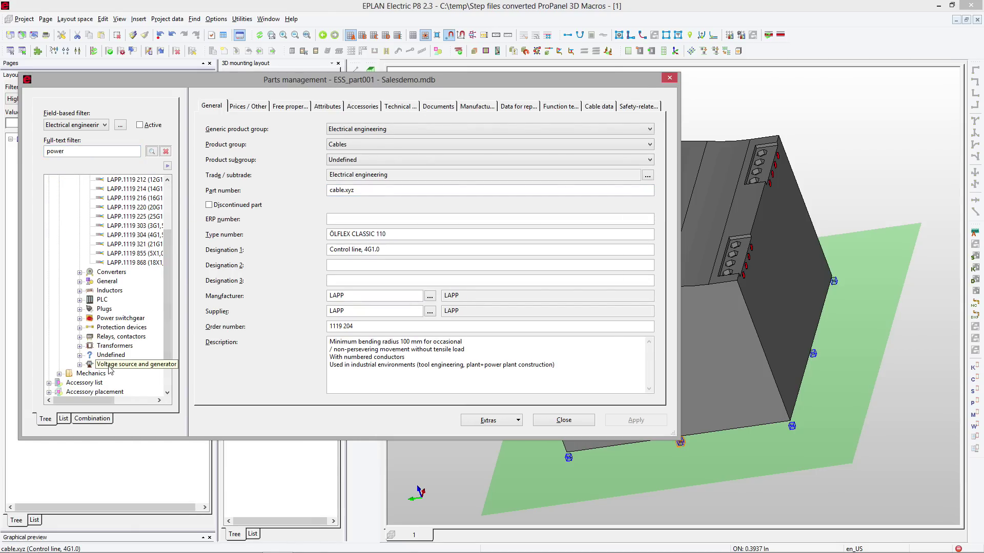
pyautogui.doubleClick(109, 365)
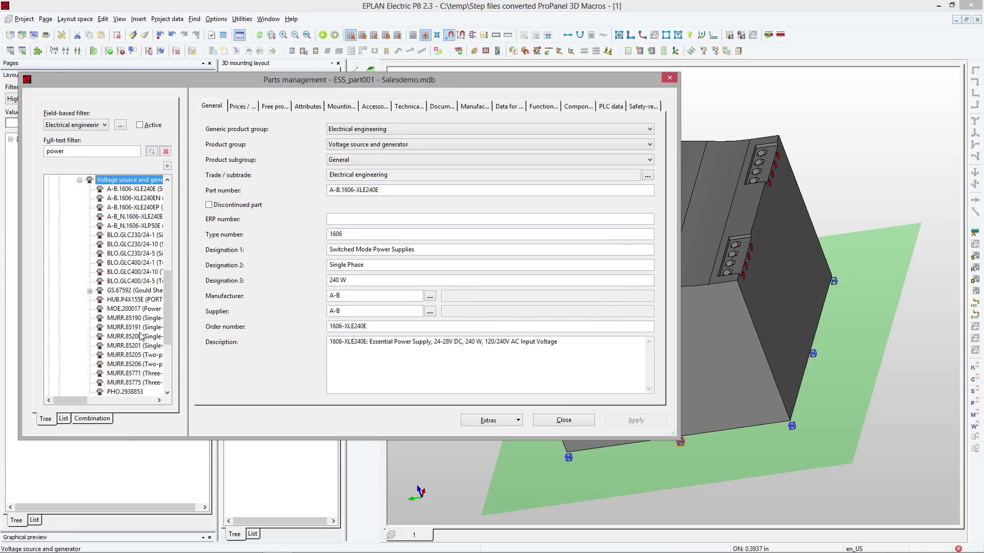
pyautogui.click(131, 337)
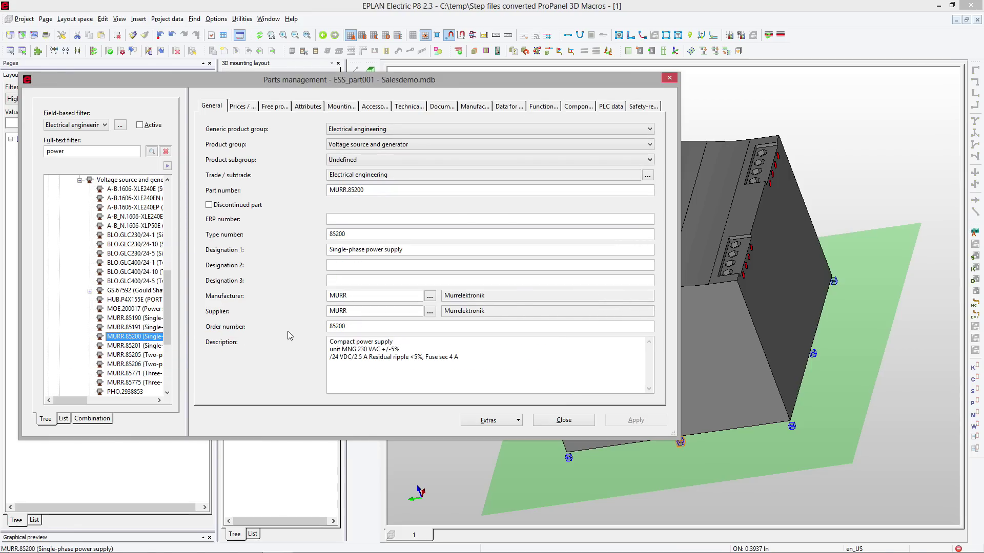
pyautogui.click(342, 107)
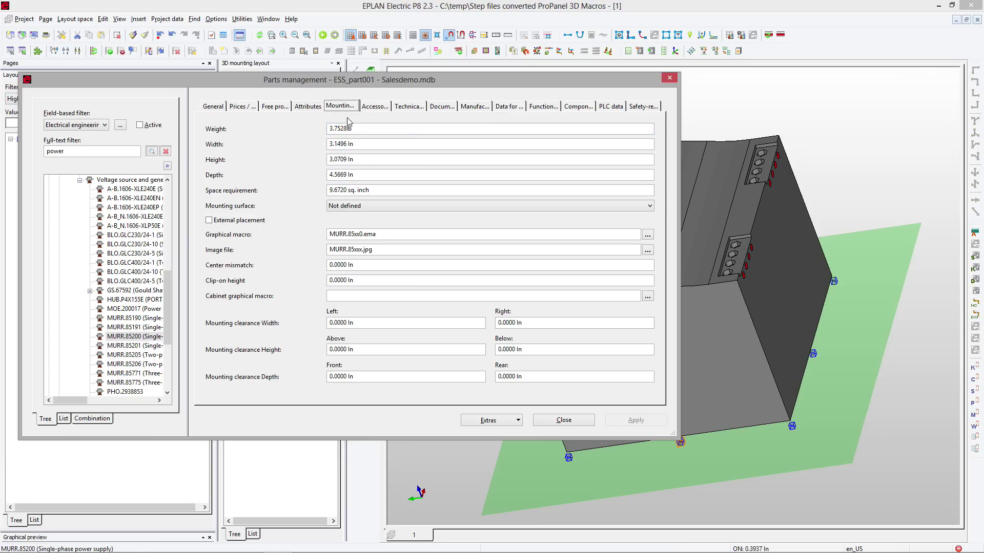
pyautogui.doubleClick(385, 234)
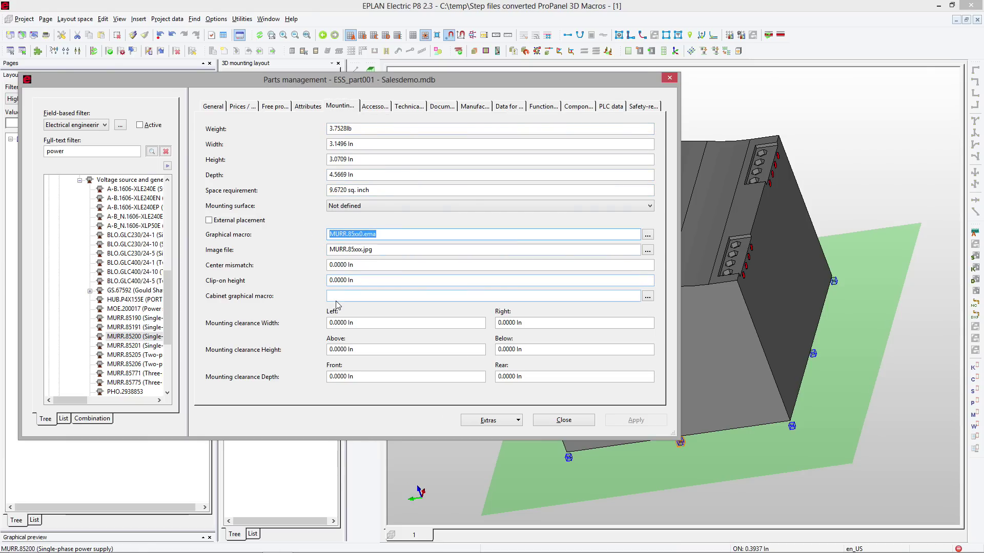
# Select 3D Macros\PowerSupply\PWS_046653.ema as the graphical macro for part MURR.85200.
pyautogui.click(647, 235)
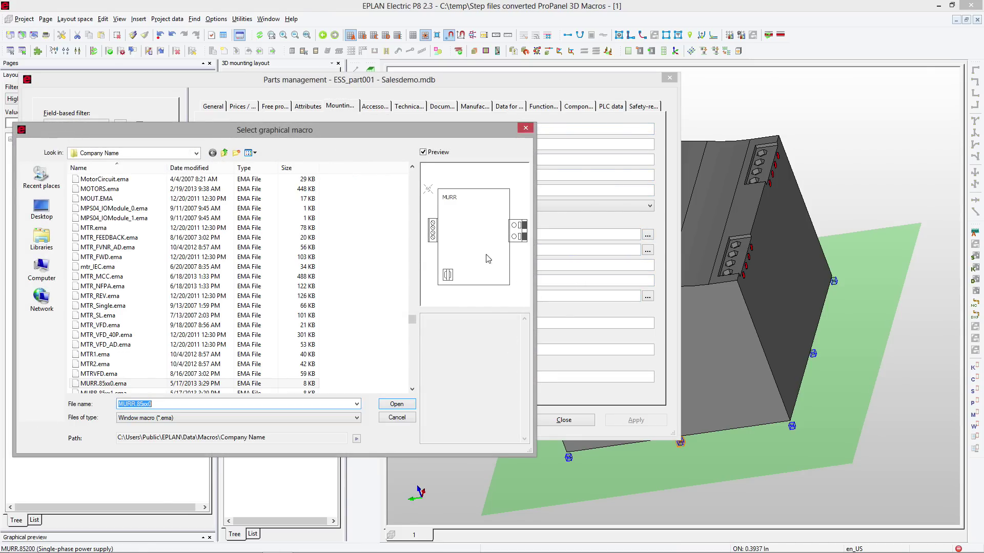
pyautogui.moveTo(413, 320); pyautogui.dragTo(417, 164)
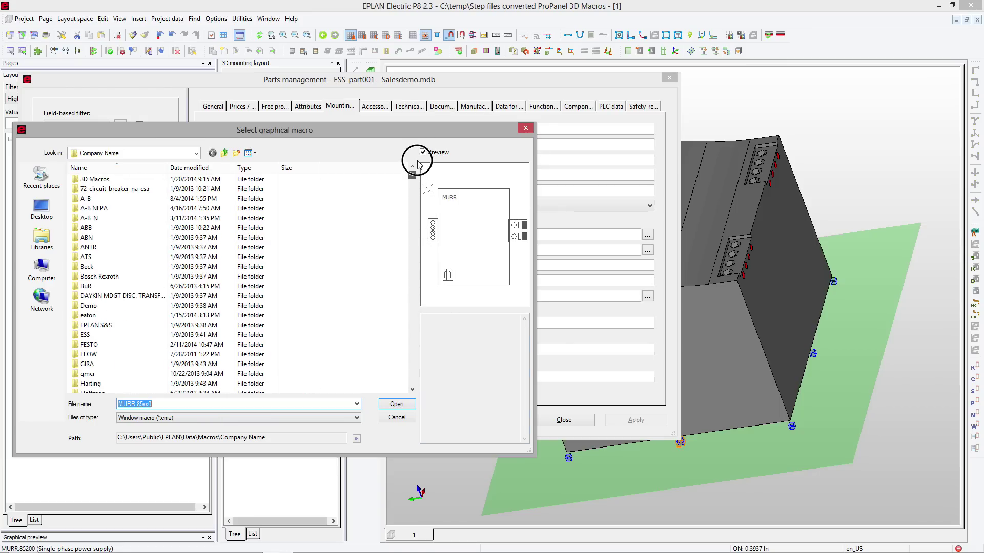
pyautogui.doubleClick(92, 180)
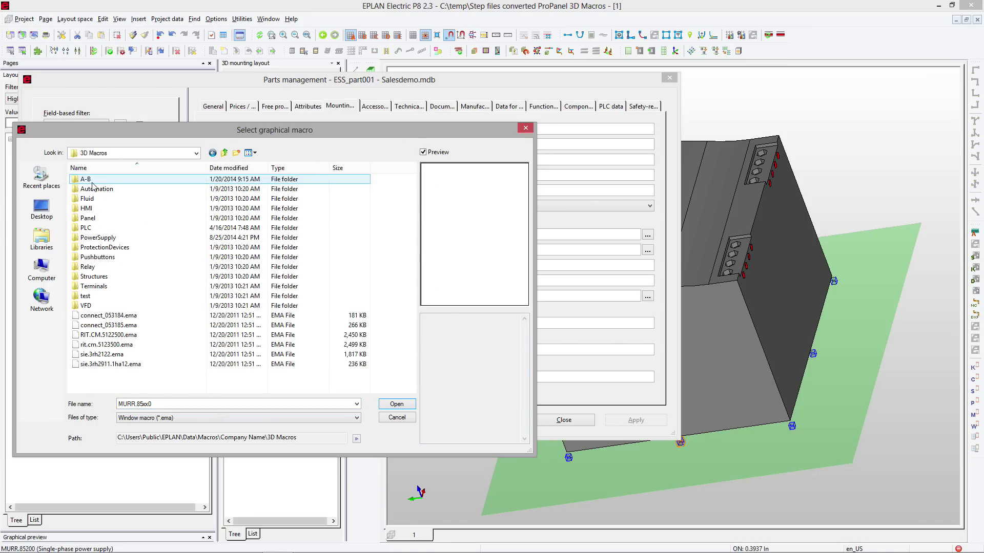
pyautogui.doubleClick(95, 237)
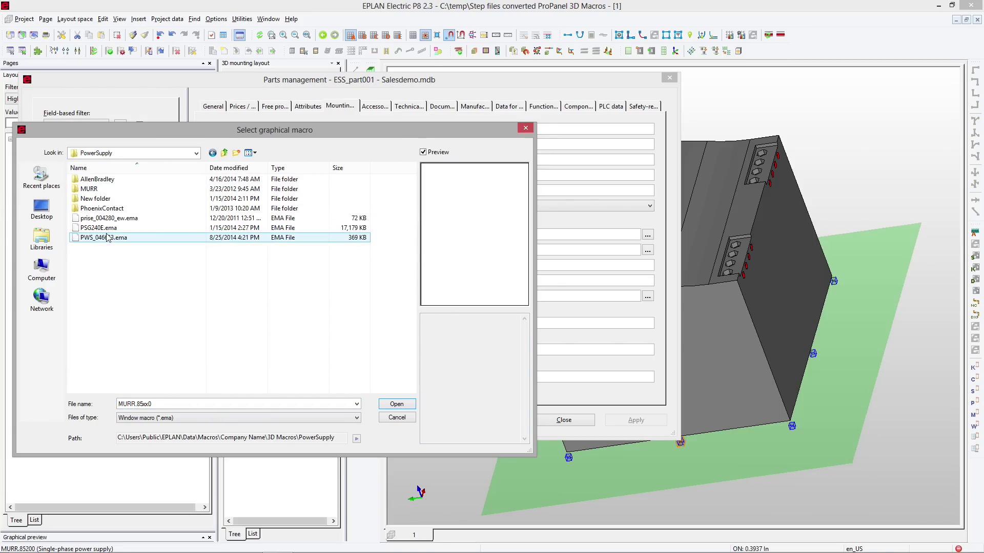
pyautogui.click(108, 237)
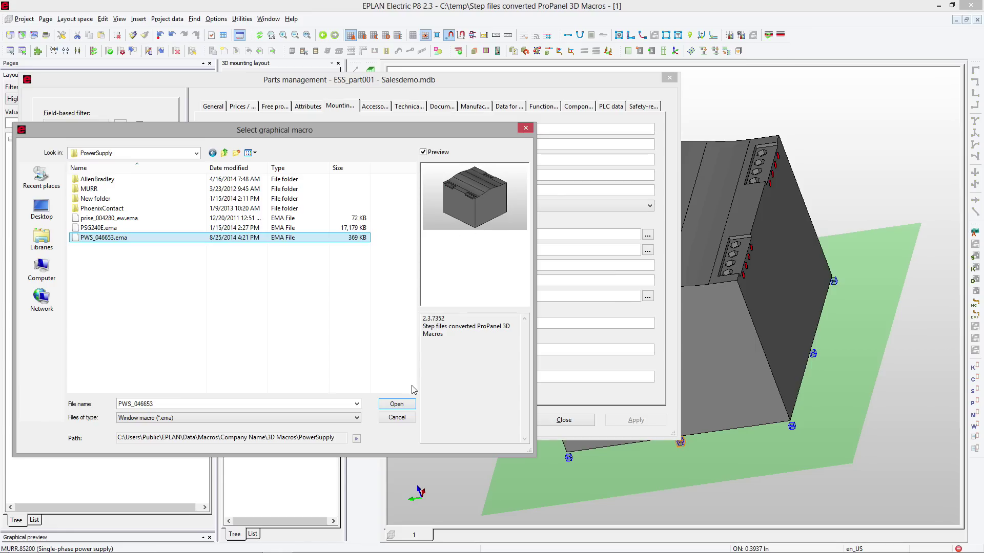
pyautogui.click(405, 405)
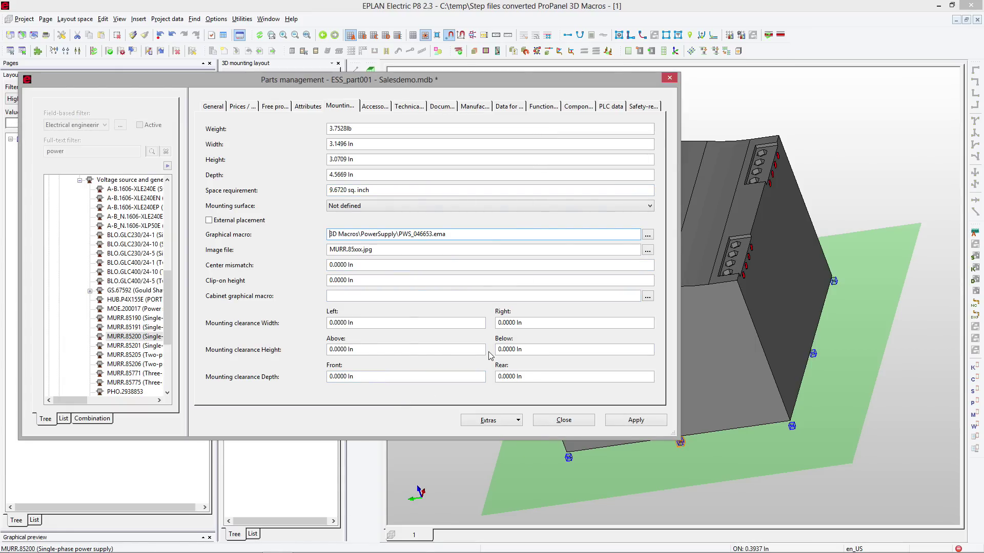
# Apply the change, close Parts management, and synchronize the parts data into the project.
pyautogui.click(634, 419)
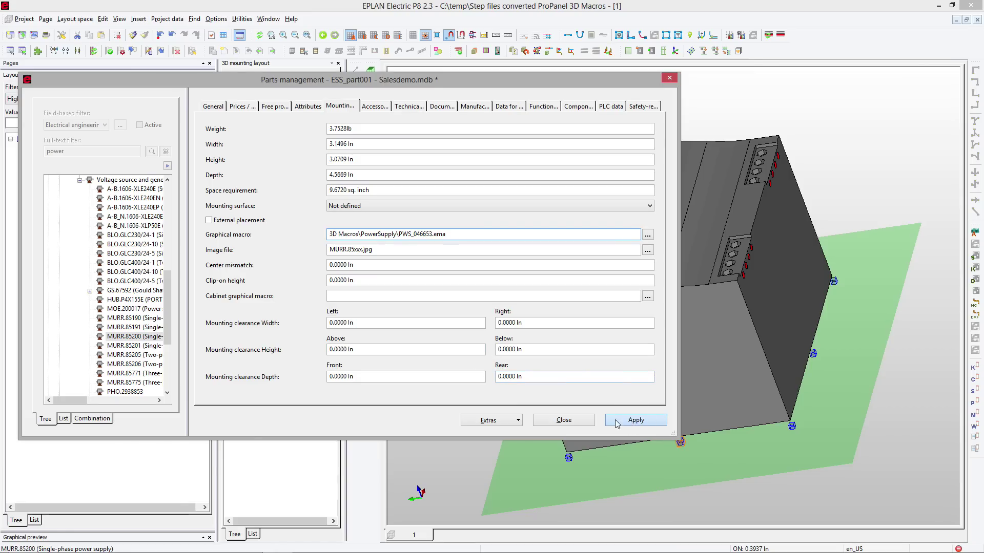
pyautogui.click(564, 423)
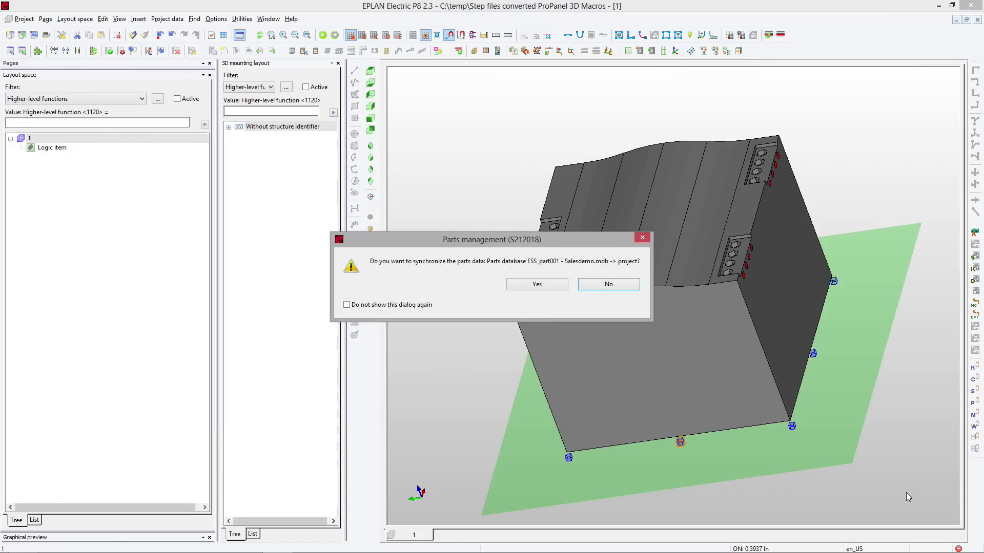
pyautogui.click(555, 285)
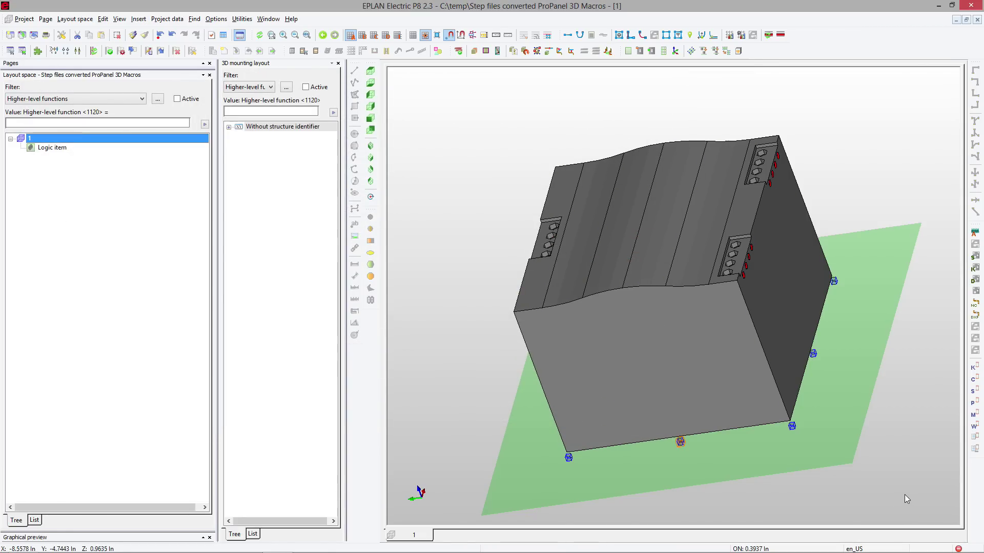